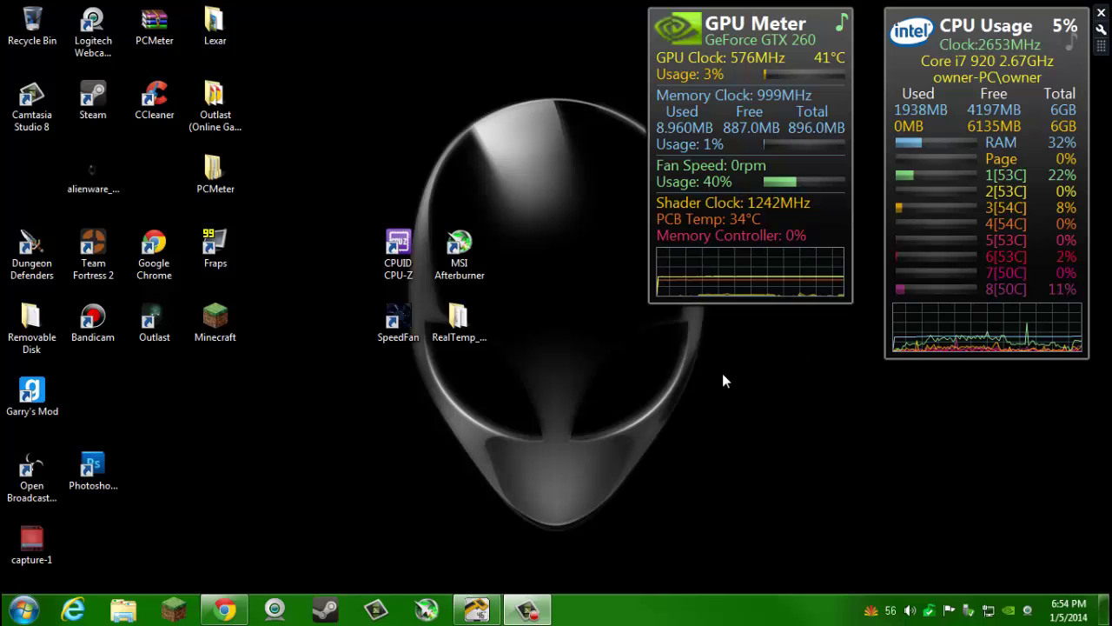
pyautogui.moveTo(578, 458); pyautogui.dragTo(384, 179)
pyautogui.click(384, 179)
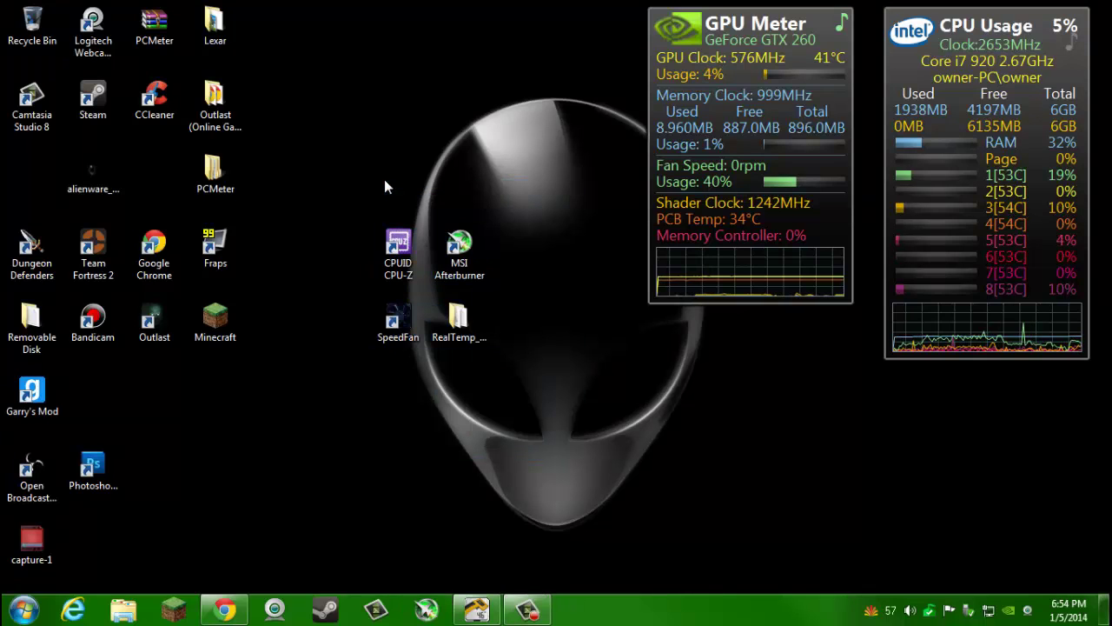
pyautogui.moveTo(812, 54)
pyautogui.moveTo(895, 65)
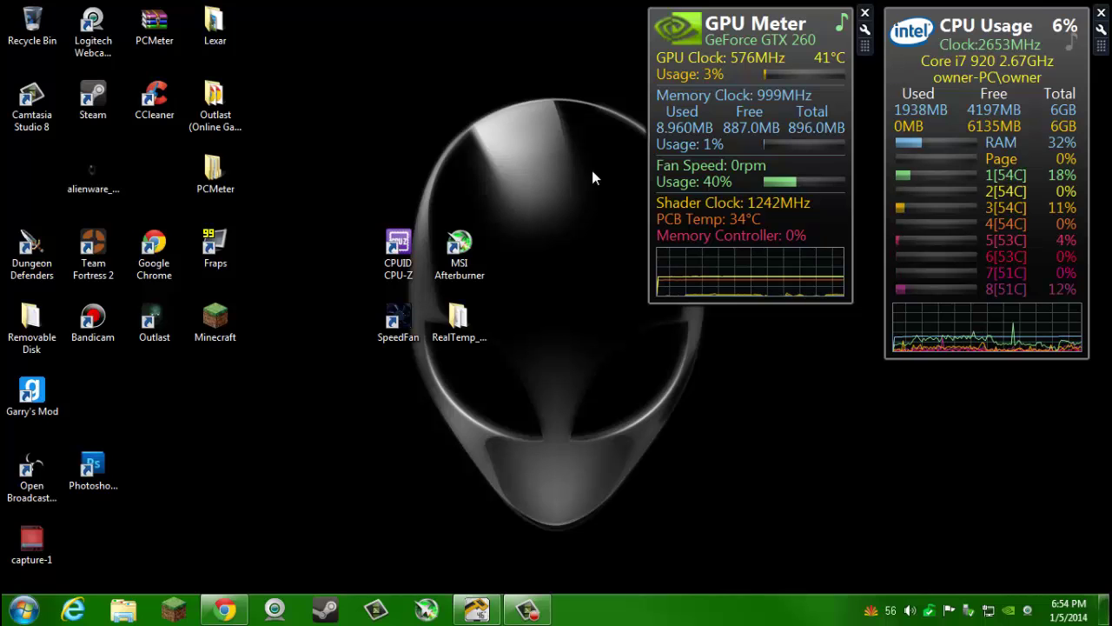
pyautogui.moveTo(592, 171); pyautogui.dragTo(586, 215)
pyautogui.click(362, 414)
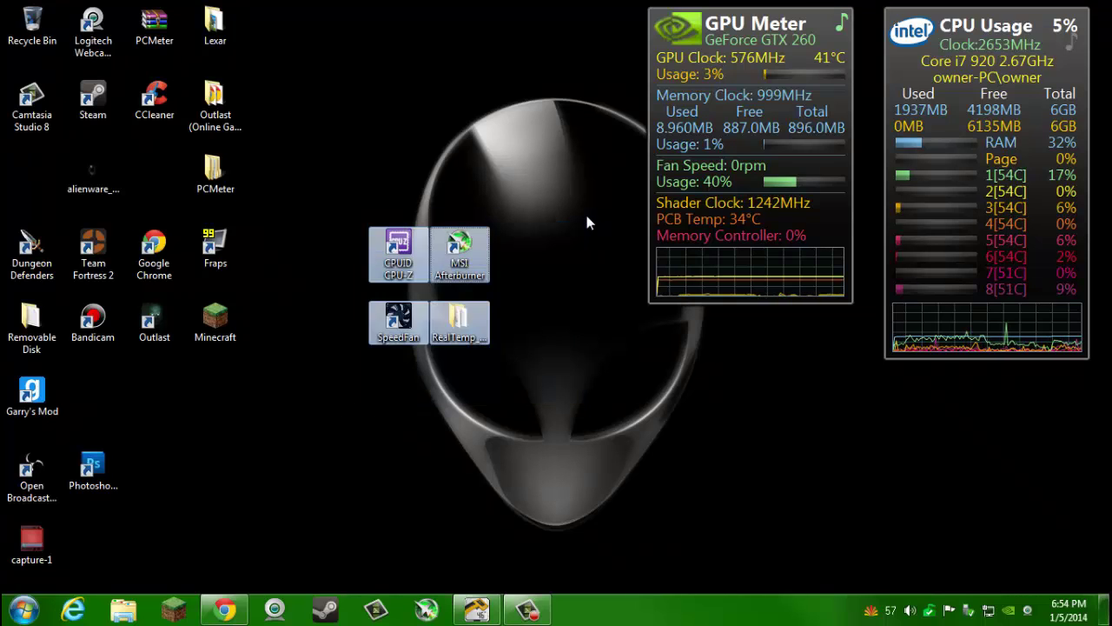
pyautogui.click(587, 216)
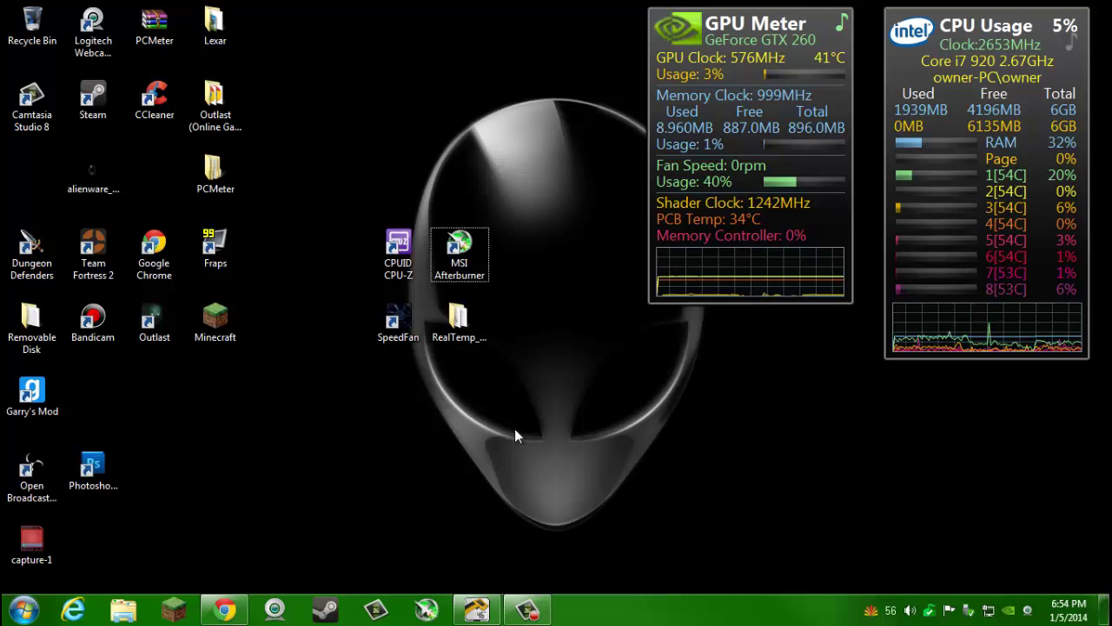
pyautogui.moveTo(515, 443); pyautogui.dragTo(495, 198)
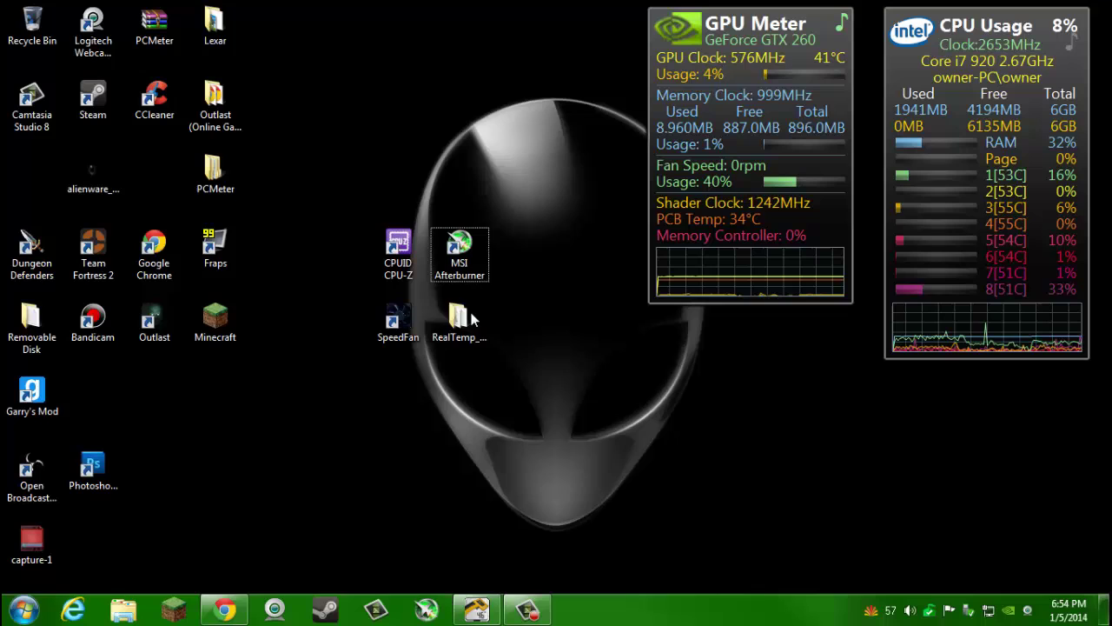
pyautogui.click(474, 320)
pyautogui.click(607, 318)
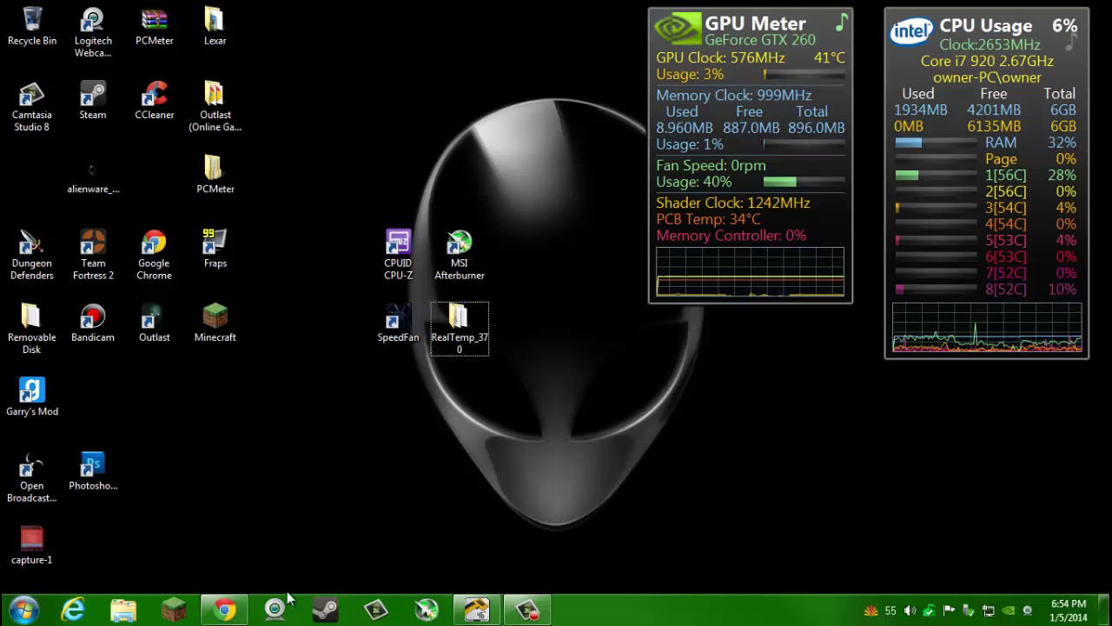
# - Switch to Chrome, view the SpeedFan site's download page, and minimize the browser
pyautogui.click(213, 612)
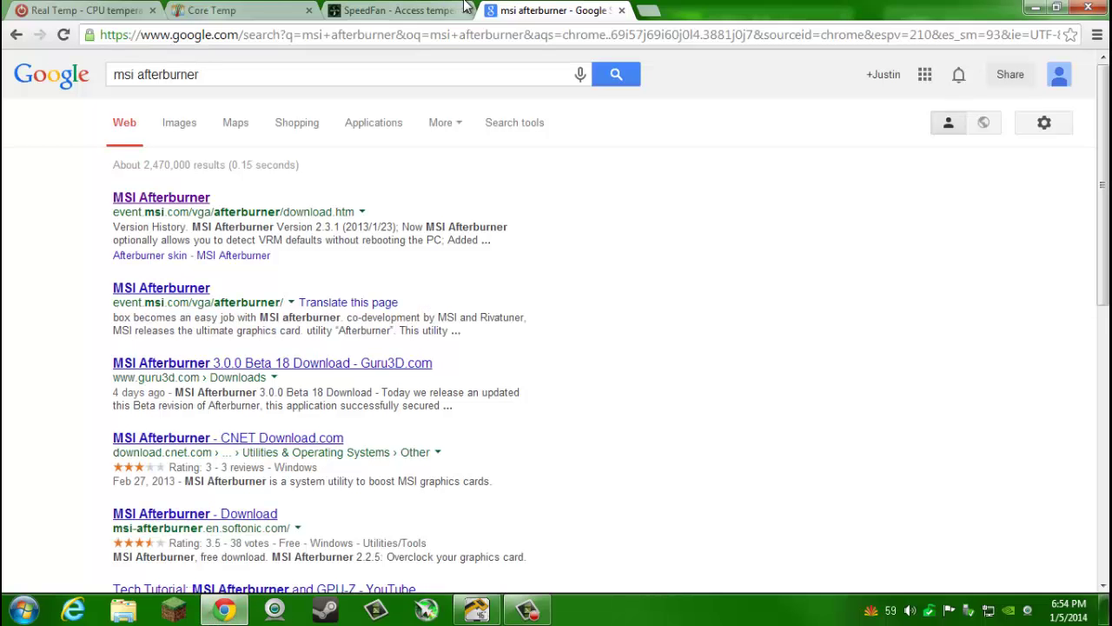
pyautogui.click(360, 9)
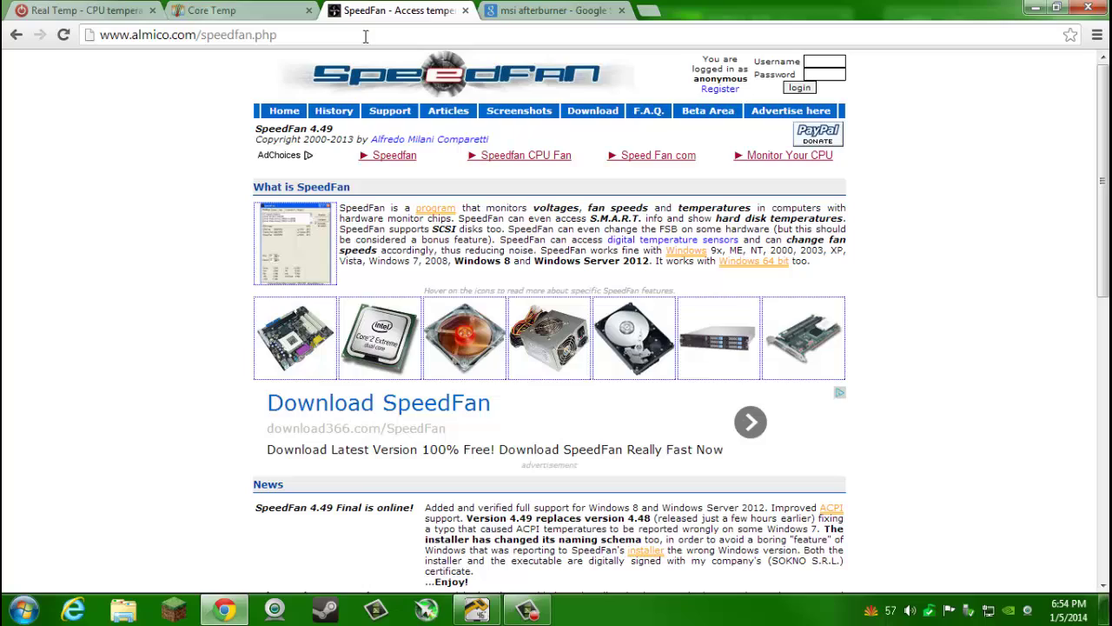
pyautogui.scroll(-3, 391, 165)
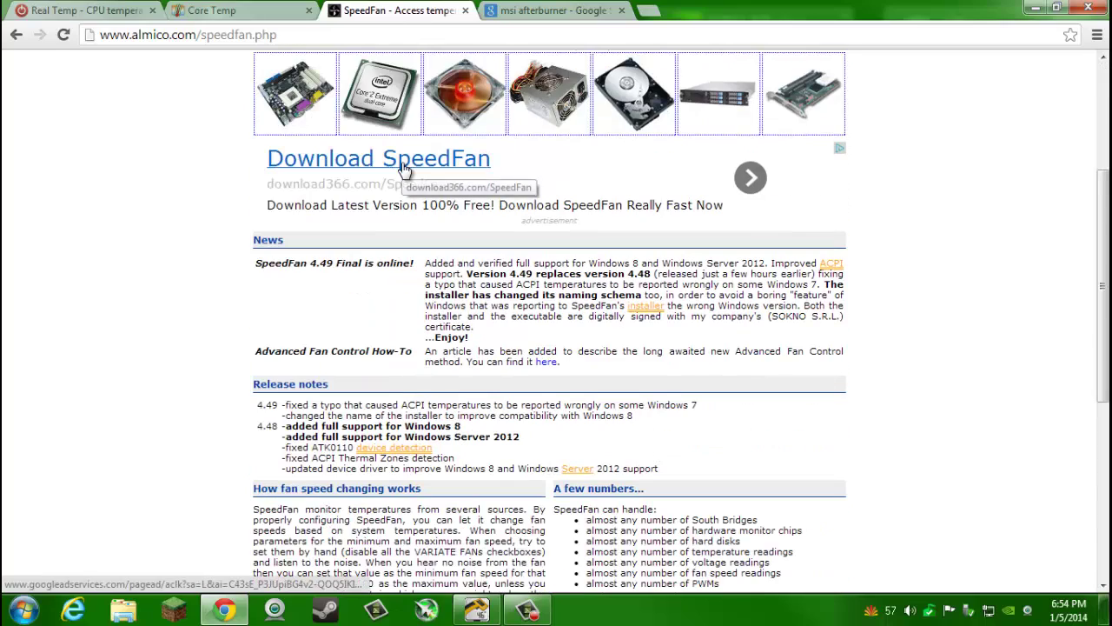
pyautogui.scroll(3, 717, 305)
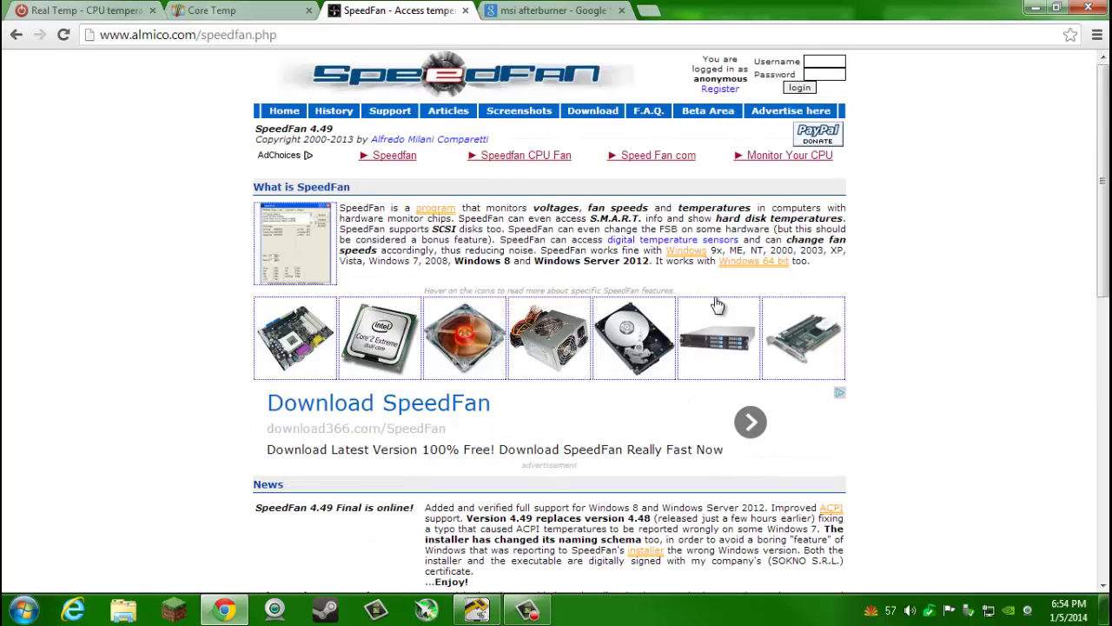
pyautogui.click(592, 110)
pyautogui.scroll(-3, 839, 261)
pyautogui.scroll(3, 383, 265)
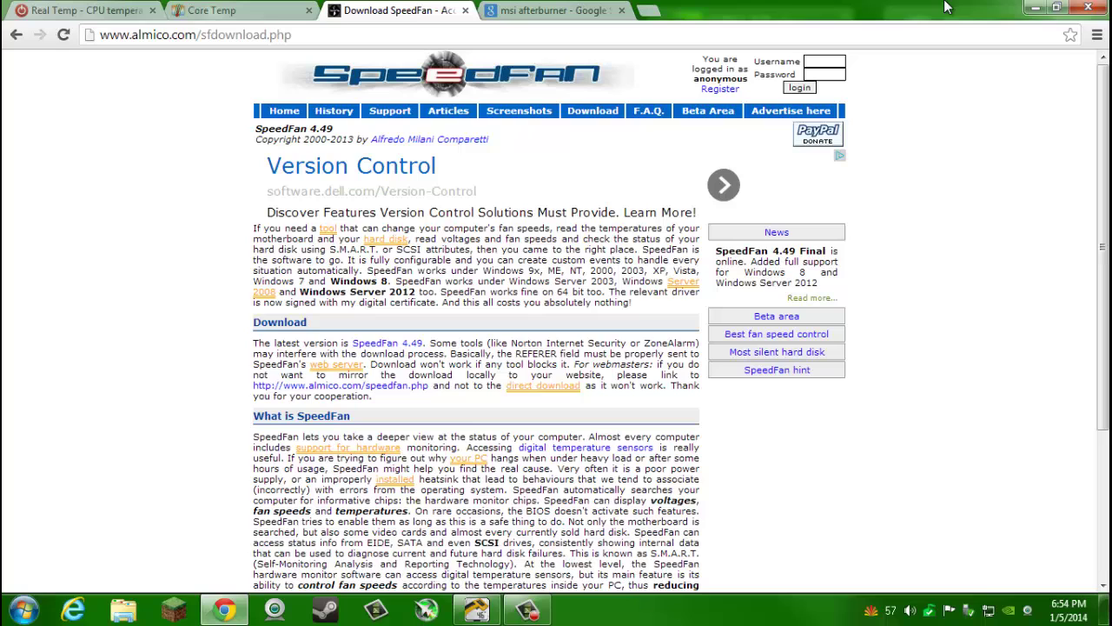
pyautogui.click(1036, 12)
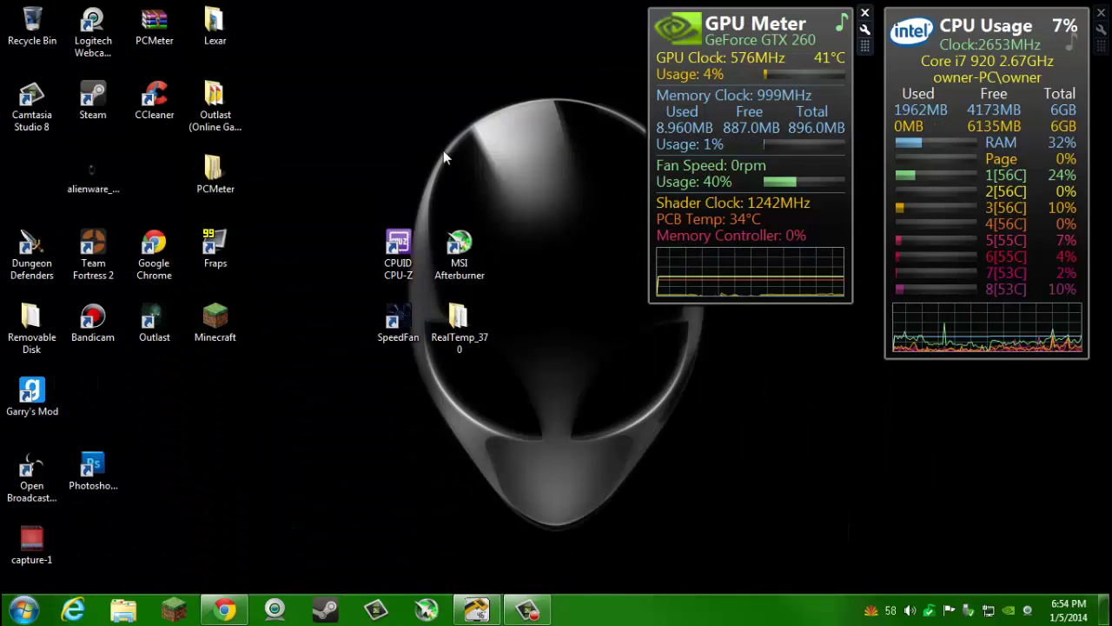
# - Launch SpeedFan from the desktop, dismiss its welcome hint, and move its window away from the CPU Usage gadget
pyautogui.moveTo(443, 150); pyautogui.dragTo(419, 417)
pyautogui.doubleClick(398, 321)
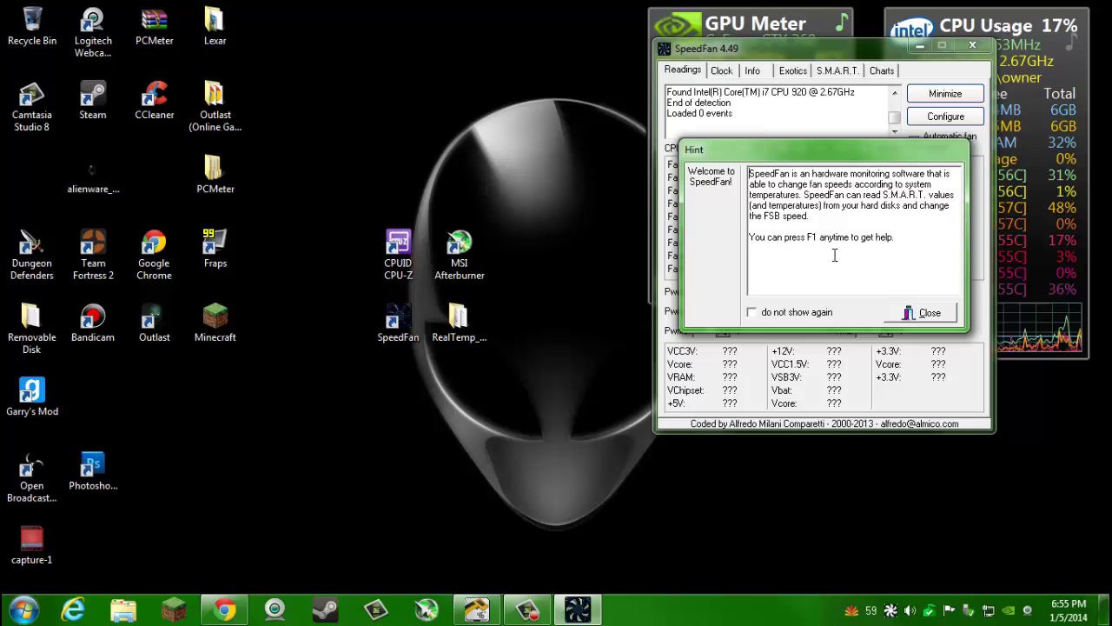
pyautogui.click(924, 312)
pyautogui.moveTo(845, 49); pyautogui.dragTo(628, 69)
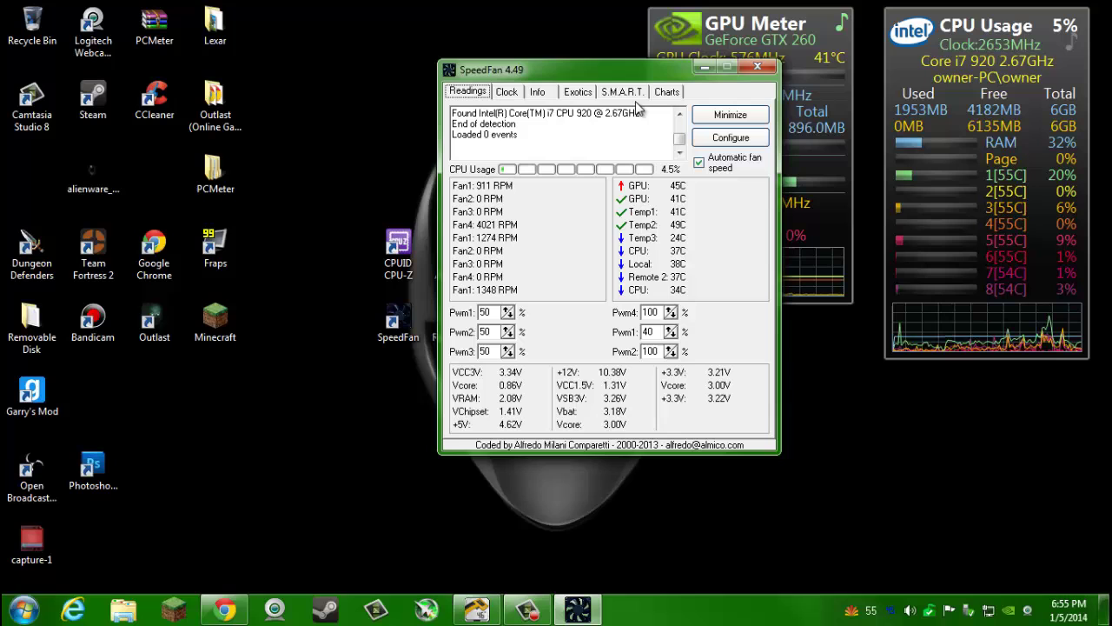
pyautogui.moveTo(525, 71); pyautogui.dragTo(544, 67)
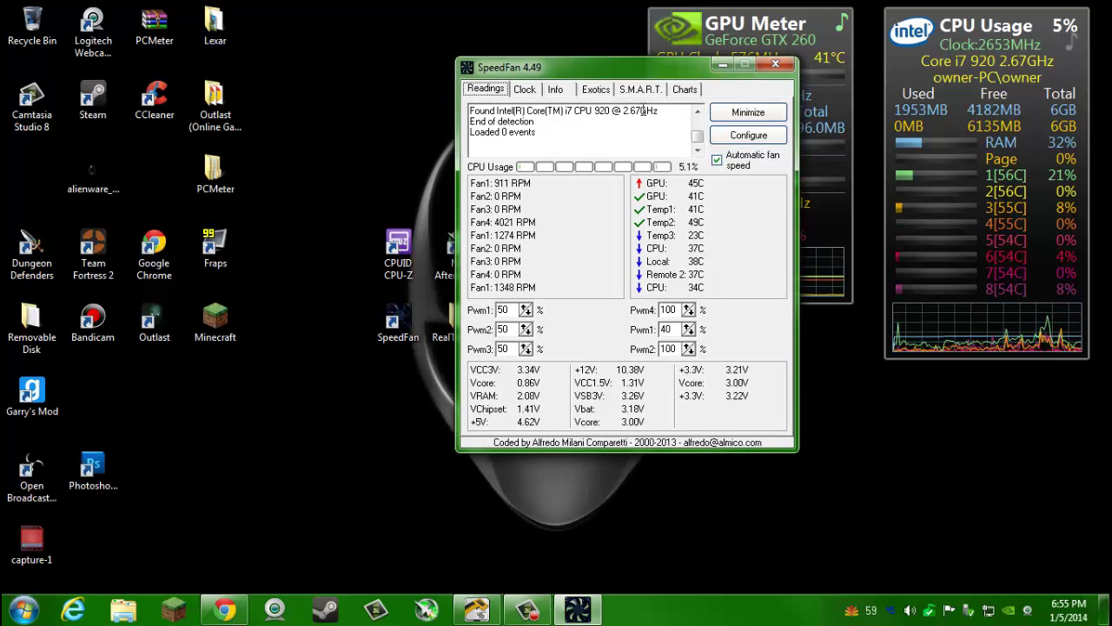
# - In SpeedFan's advanced configuration, set PWM 1 mode of the chip ADT7473 at $2E on I2CNVidia SMBus to Manually controlled
pyautogui.click(737, 138)
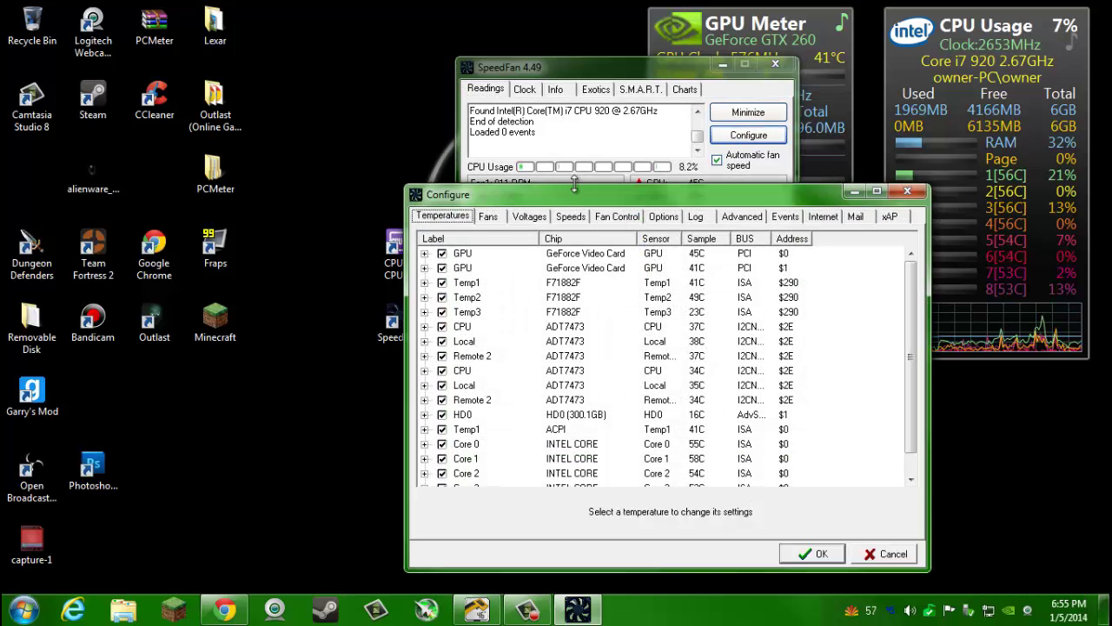
pyautogui.moveTo(689, 199); pyautogui.dragTo(689, 142)
pyautogui.click(738, 160)
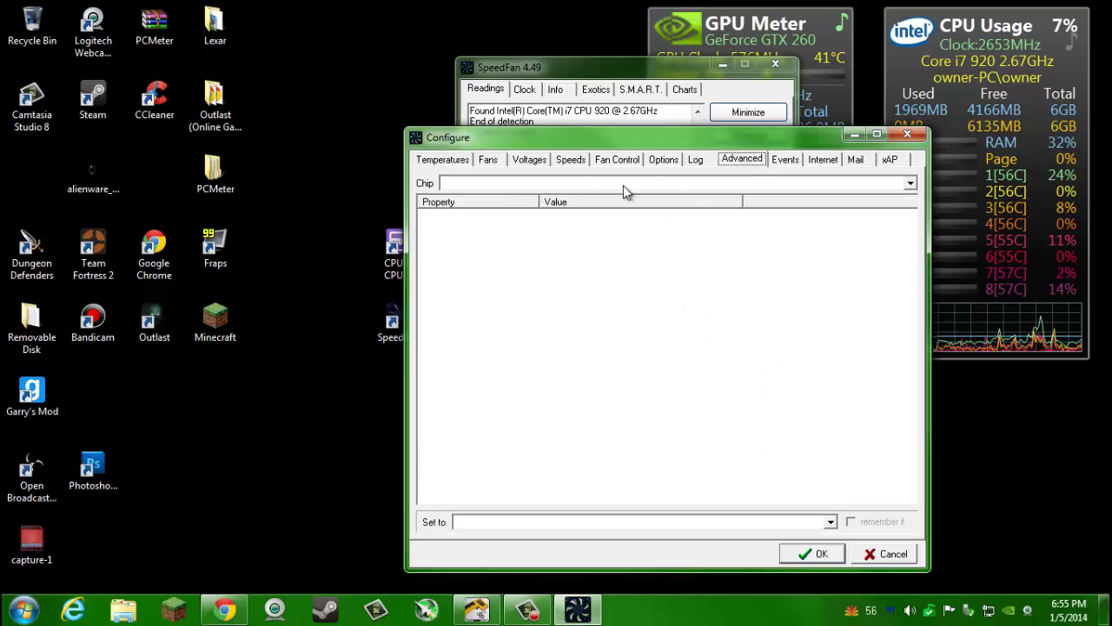
pyautogui.click(910, 184)
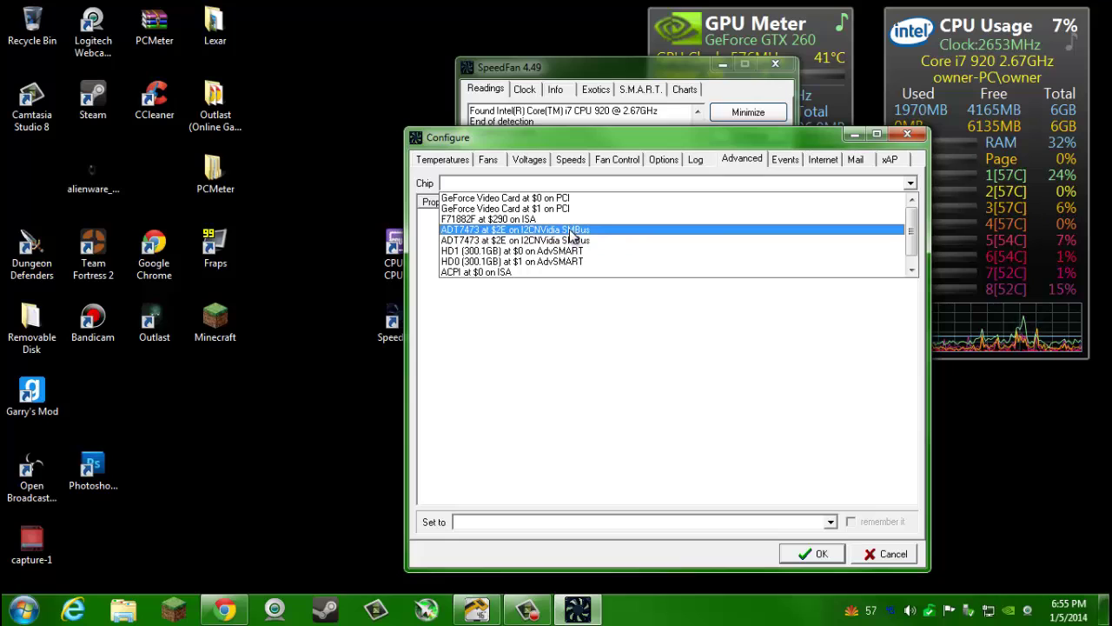
pyautogui.click(573, 231)
pyautogui.click(540, 219)
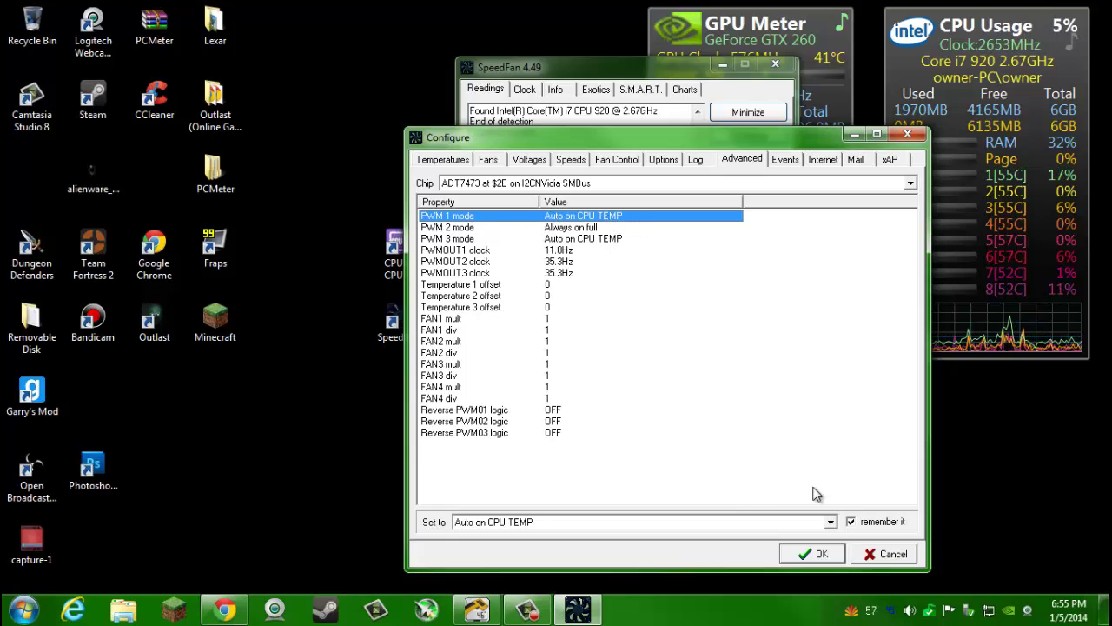
pyautogui.click(830, 521)
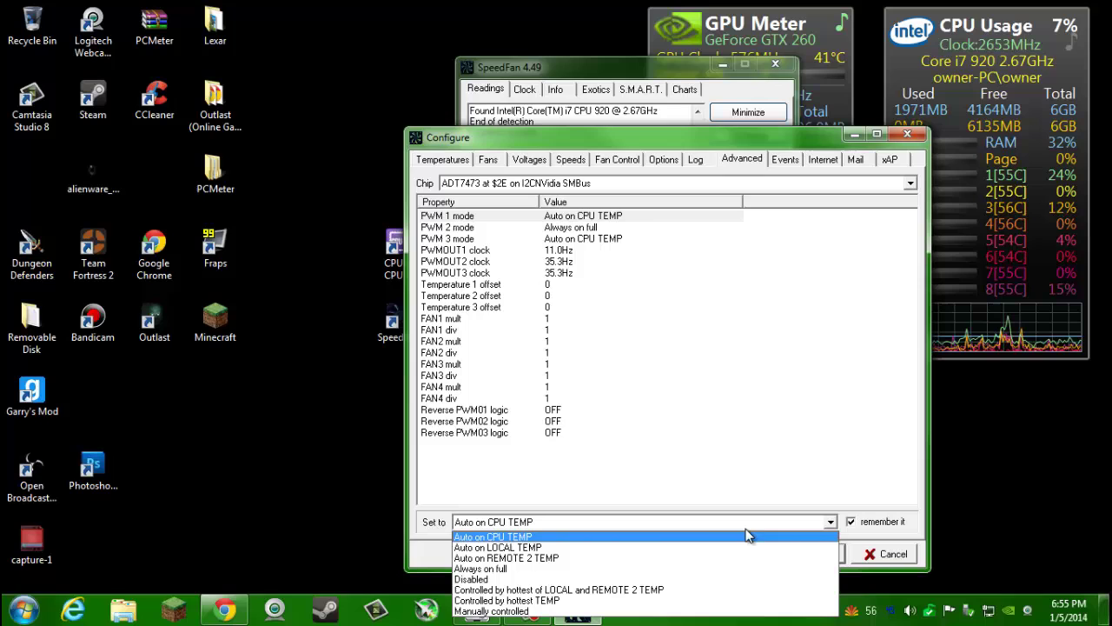
pyautogui.click(662, 612)
pyautogui.click(804, 556)
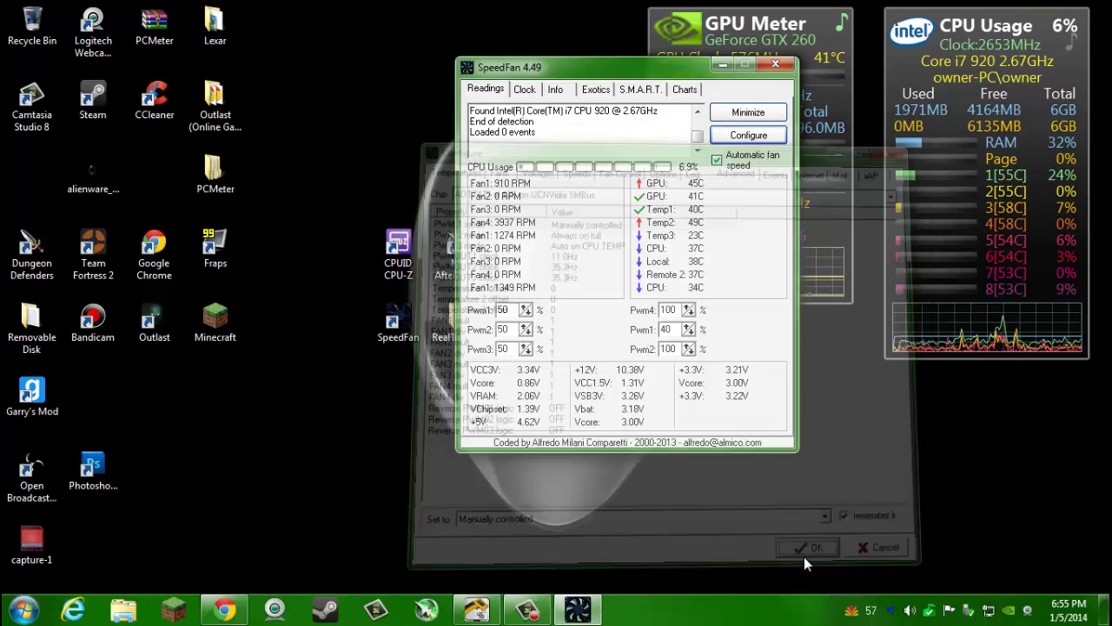
# - Vary the Pwm1 fan speed listed under Pwm4 between 95% and 65%, finishing at 95%
pyautogui.click(692, 335)
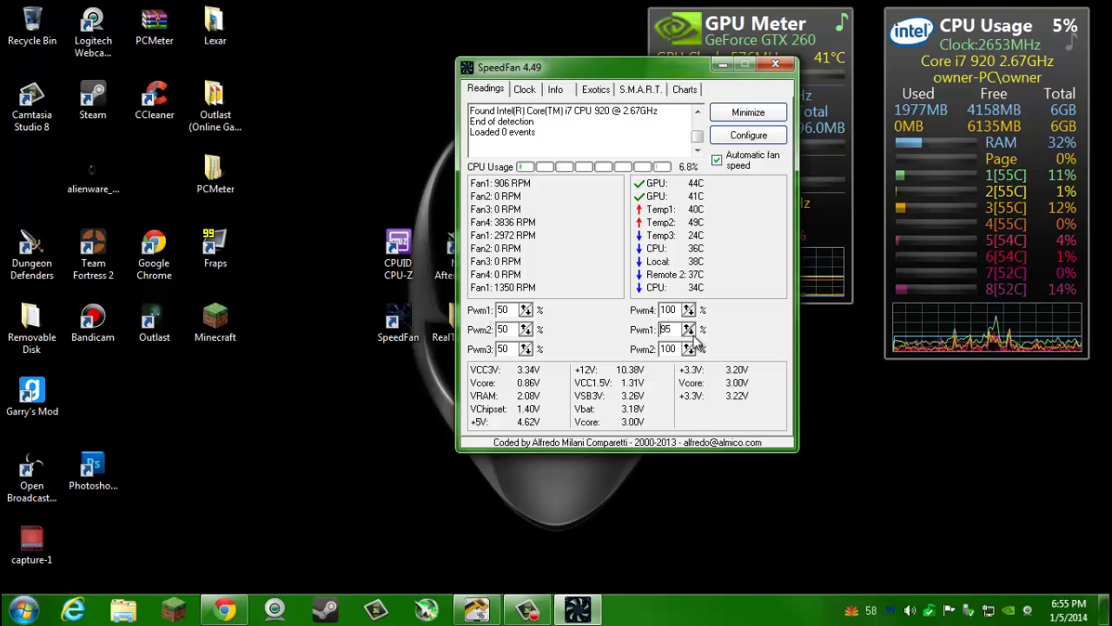
pyautogui.click(692, 336)
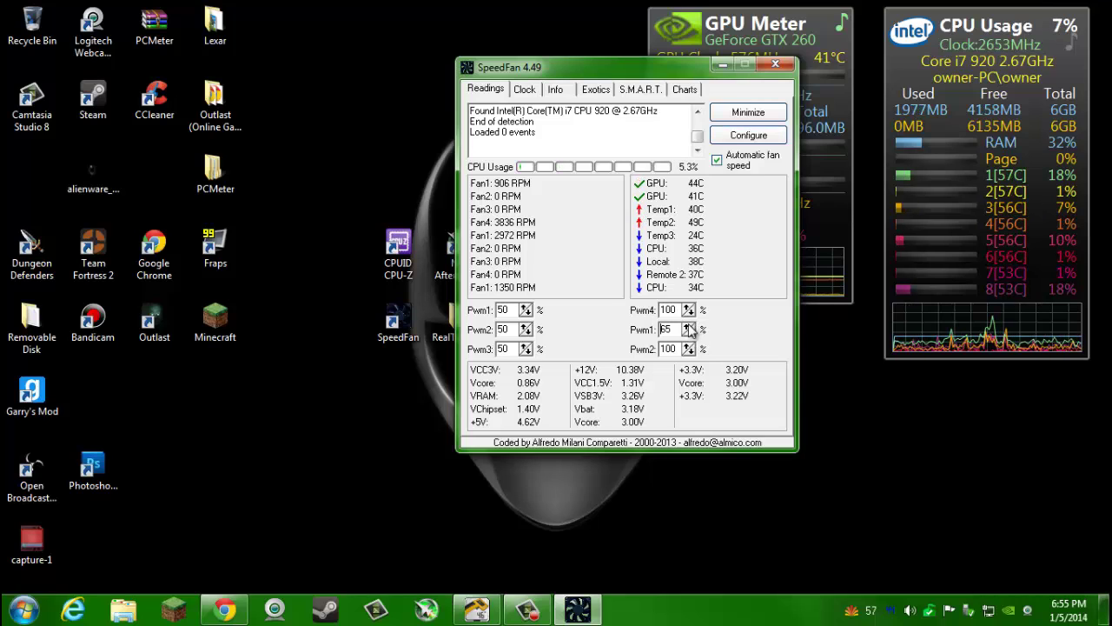
pyautogui.click(688, 325)
# - Set the ADT7473 chip's PWM 1 mode back to Auto on CPU TEMP in the advanced configuration and close SpeedFan
pyautogui.click(717, 136)
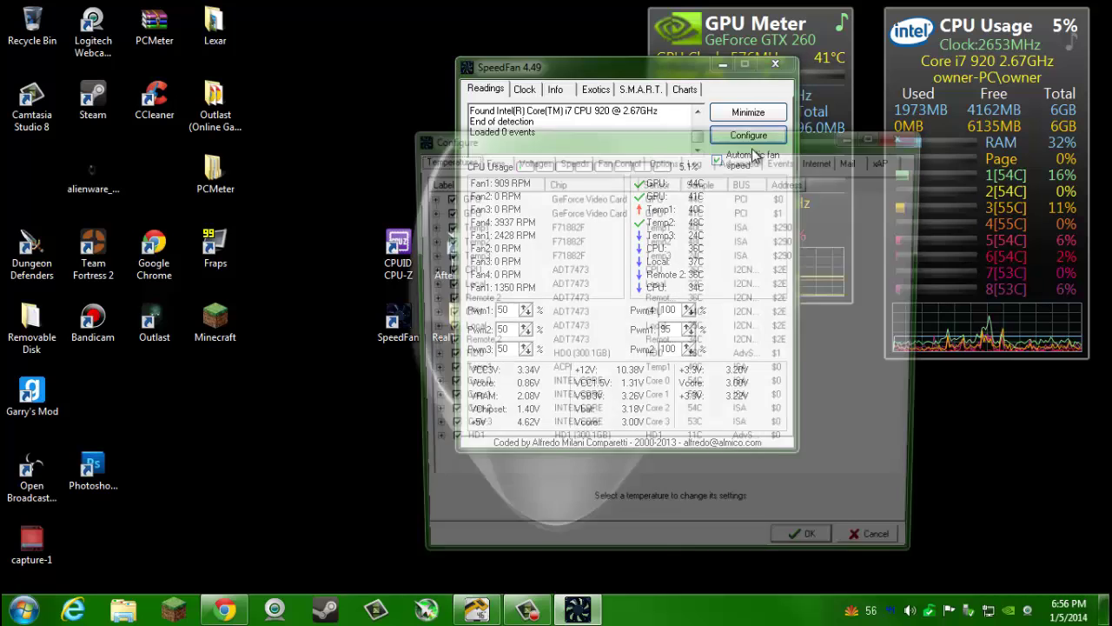
pyautogui.click(758, 160)
pyautogui.click(770, 183)
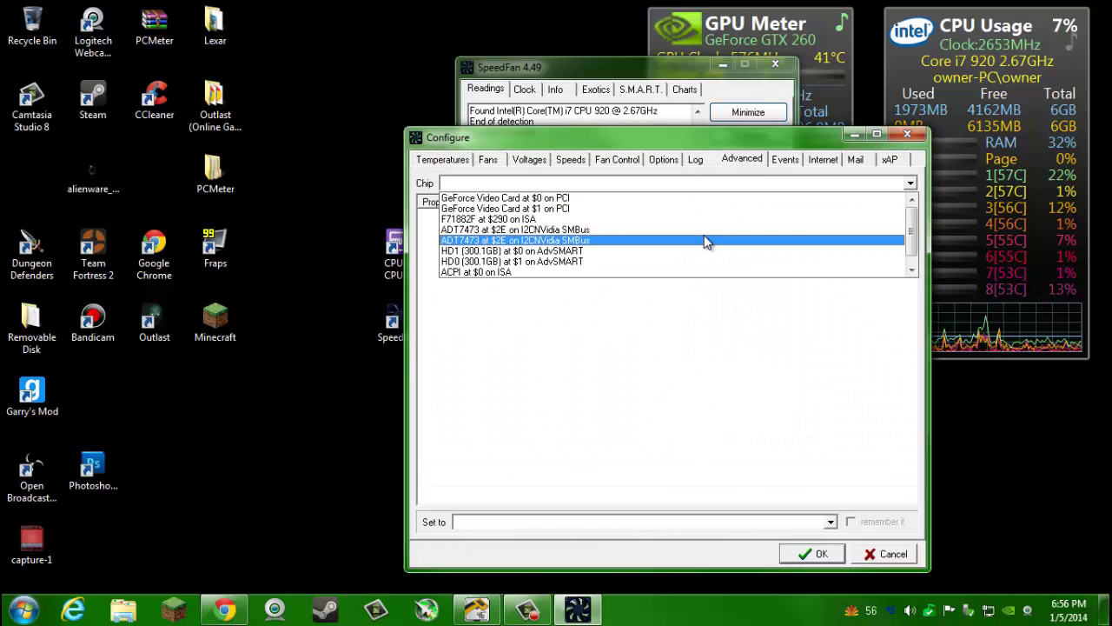
pyautogui.click(704, 240)
pyautogui.click(615, 228)
pyautogui.click(616, 217)
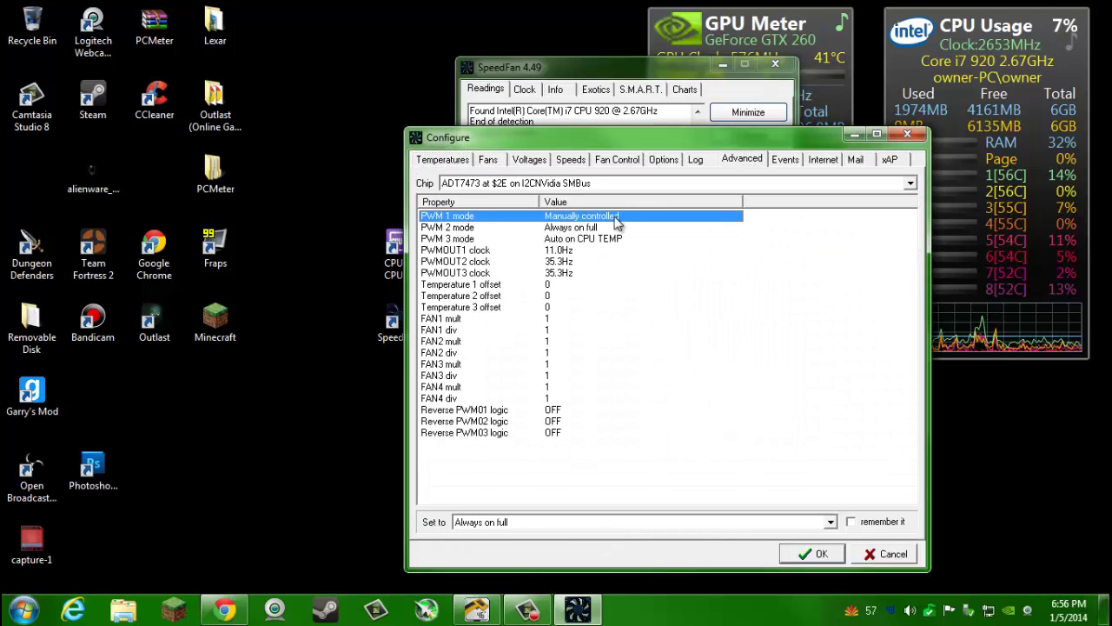
pyautogui.click(769, 524)
pyautogui.click(644, 537)
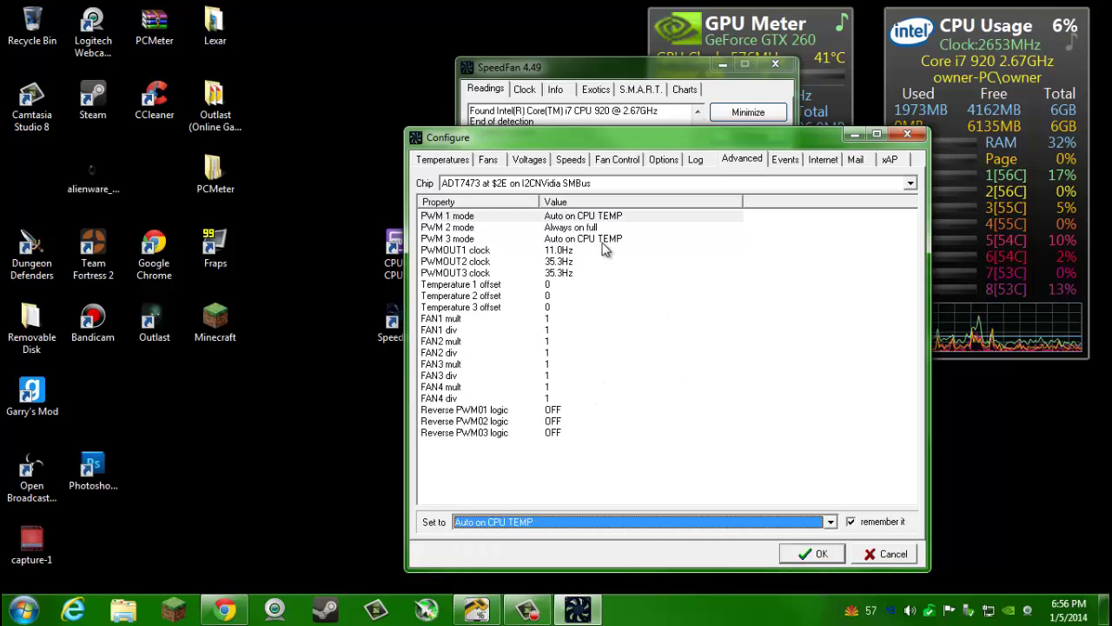
pyautogui.click(820, 553)
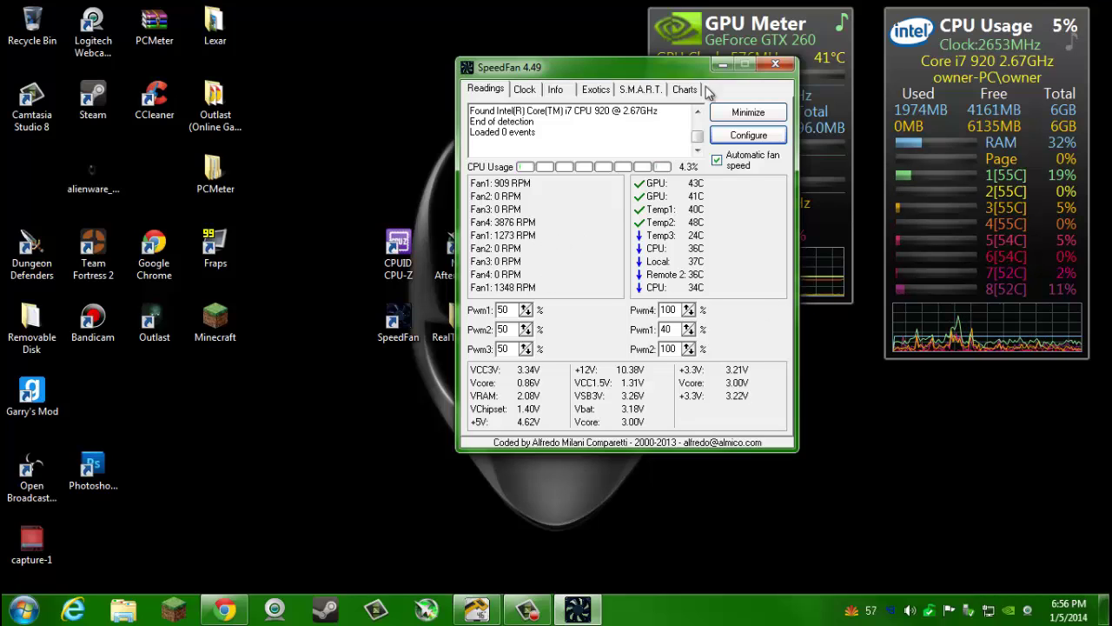
pyautogui.click(775, 64)
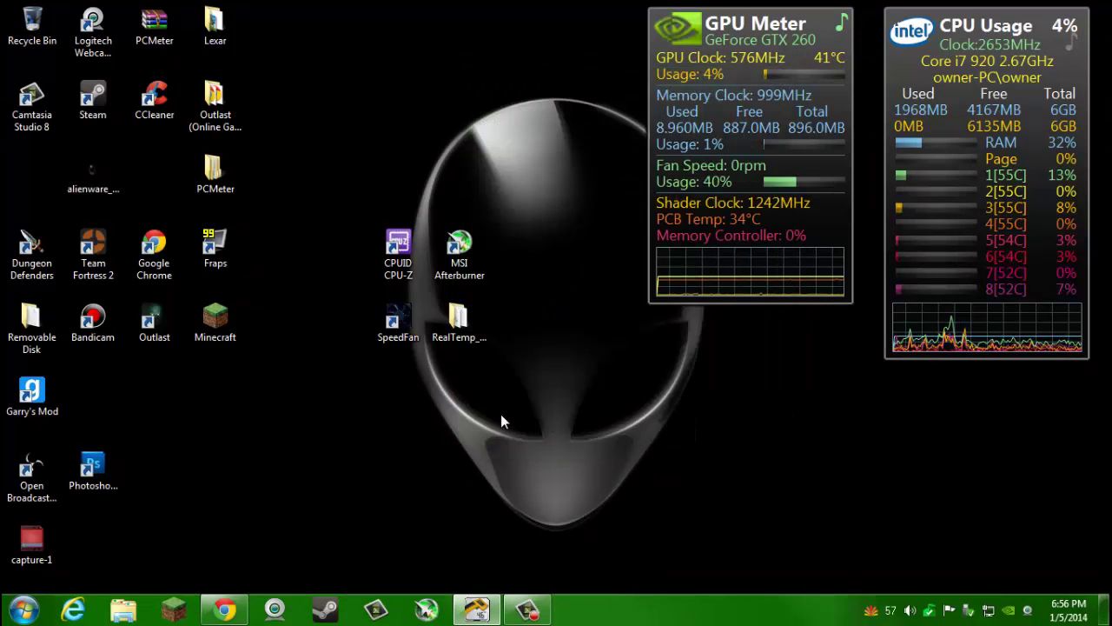
# - Bring the Real Temp window fully into view and compare its core temperatures with the CPU Usage gadget
pyautogui.moveTo(501, 413); pyautogui.dragTo(354, 203)
pyautogui.click(540, 270)
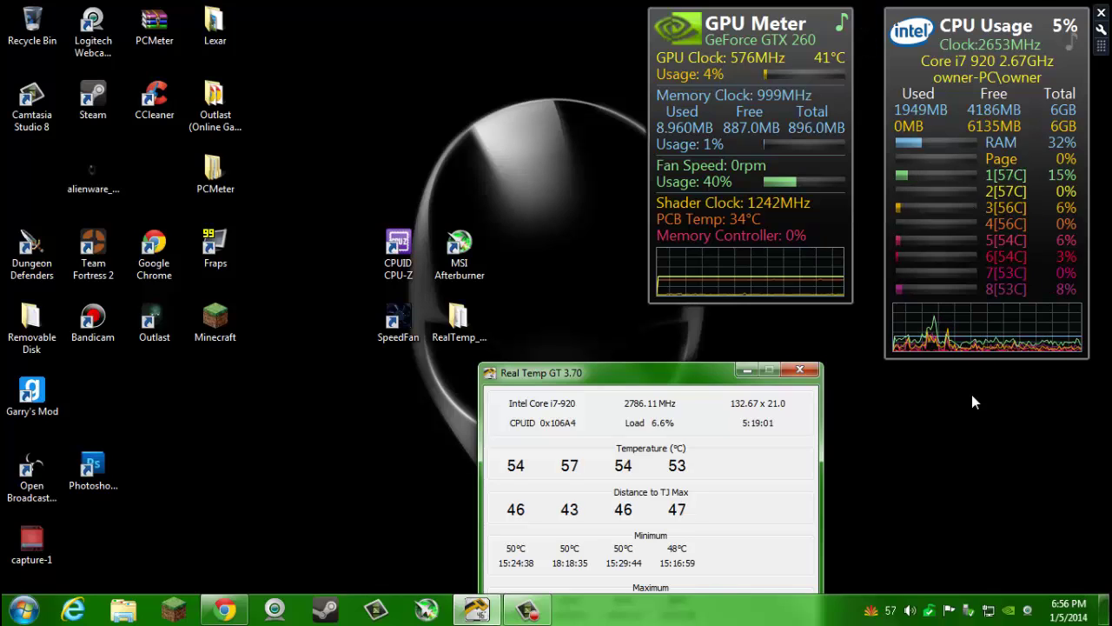
pyautogui.click(1007, 174)
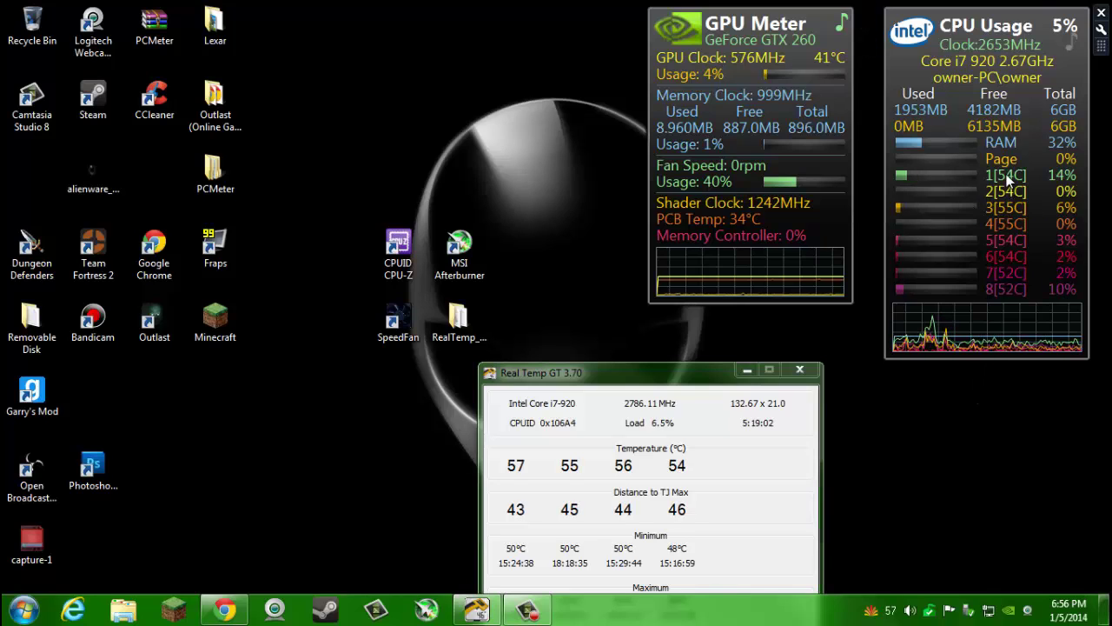
pyautogui.rightClick(1001, 230)
pyautogui.click(925, 394)
pyautogui.rightClick(998, 220)
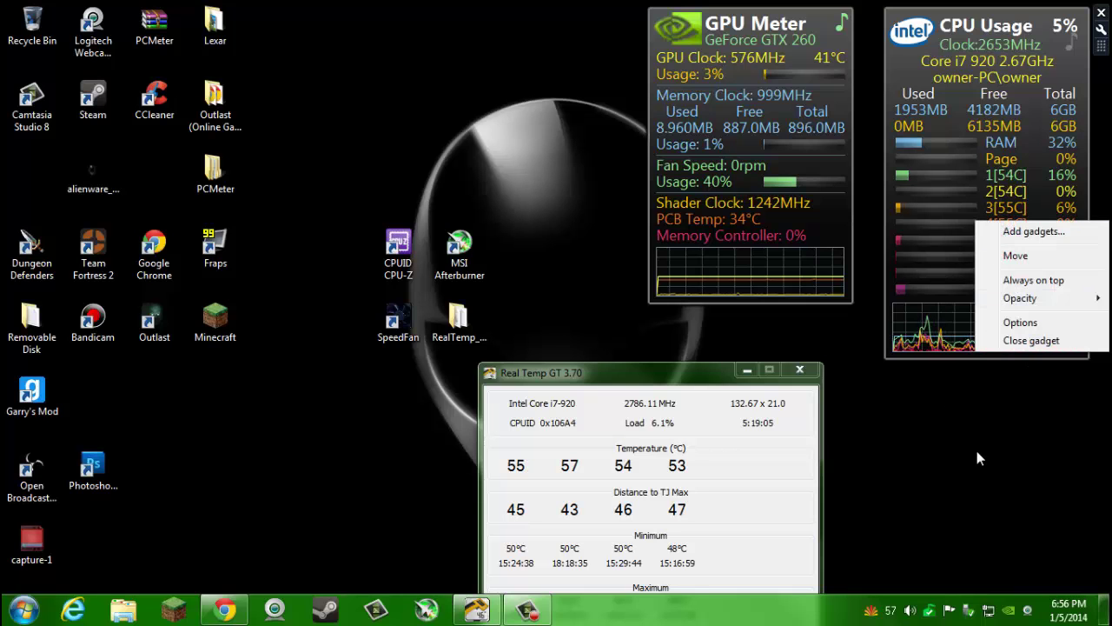
pyautogui.click(977, 452)
pyautogui.moveTo(730, 373); pyautogui.dragTo(774, 110)
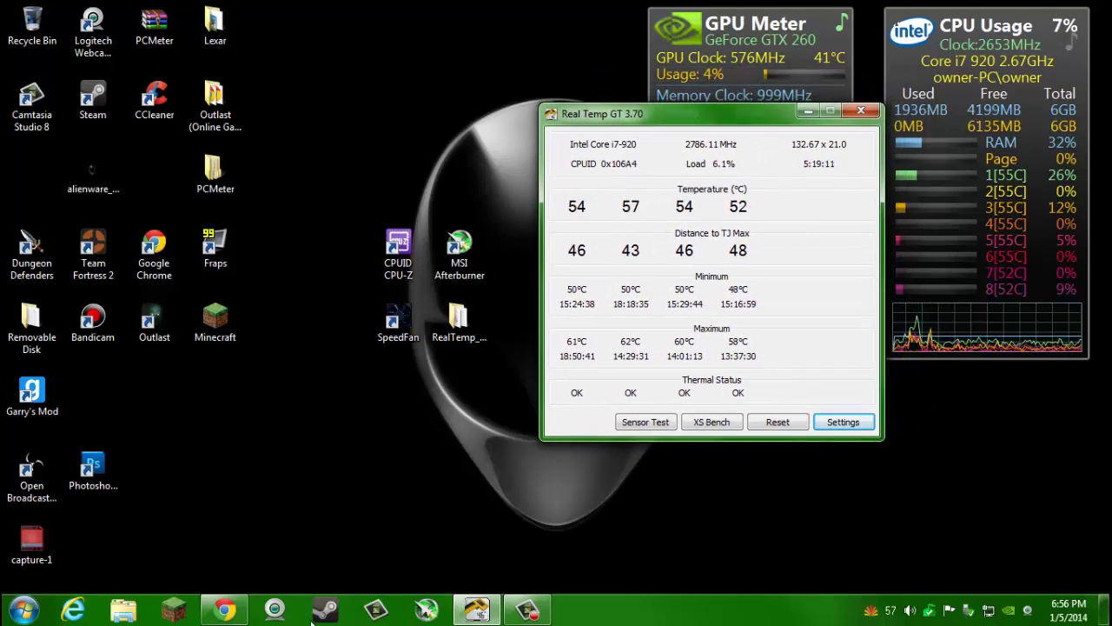
# - Switch to Chrome and open the Real Temp downloads listing on the TechPowerUp site
pyautogui.click(225, 610)
pyautogui.click(113, 11)
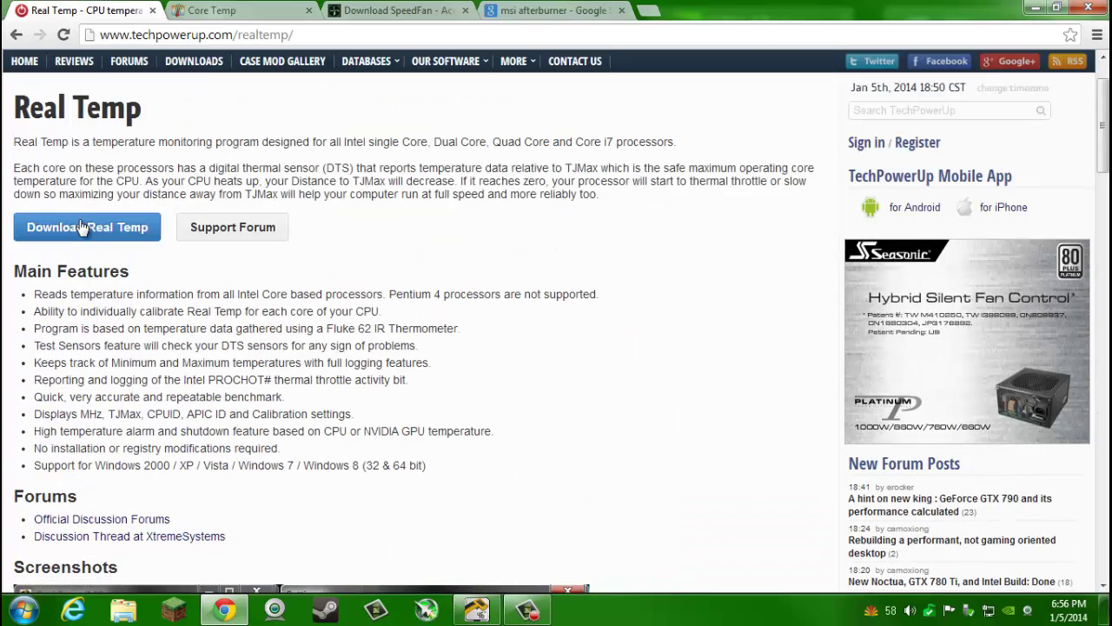
pyautogui.click(82, 227)
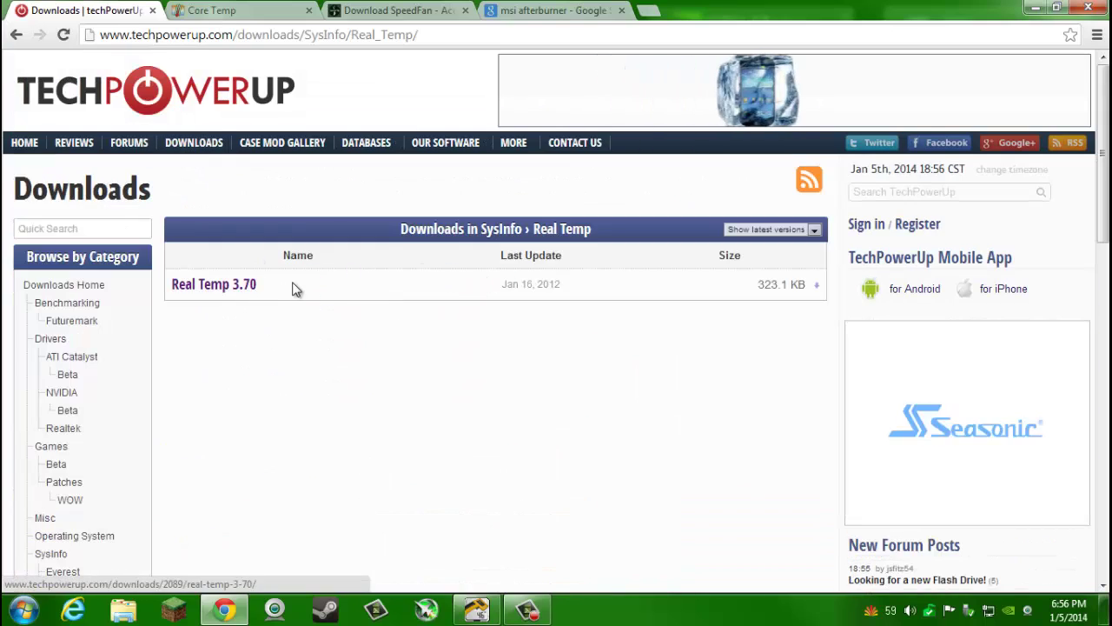
# - Minimize Chrome, open the RealTemp_370 folder on the desktop to locate the RealTemp and RealTempGT applications, and close the folder
pyautogui.moveTo(765, 9); pyautogui.dragTo(730, 7)
pyautogui.click(1034, 8)
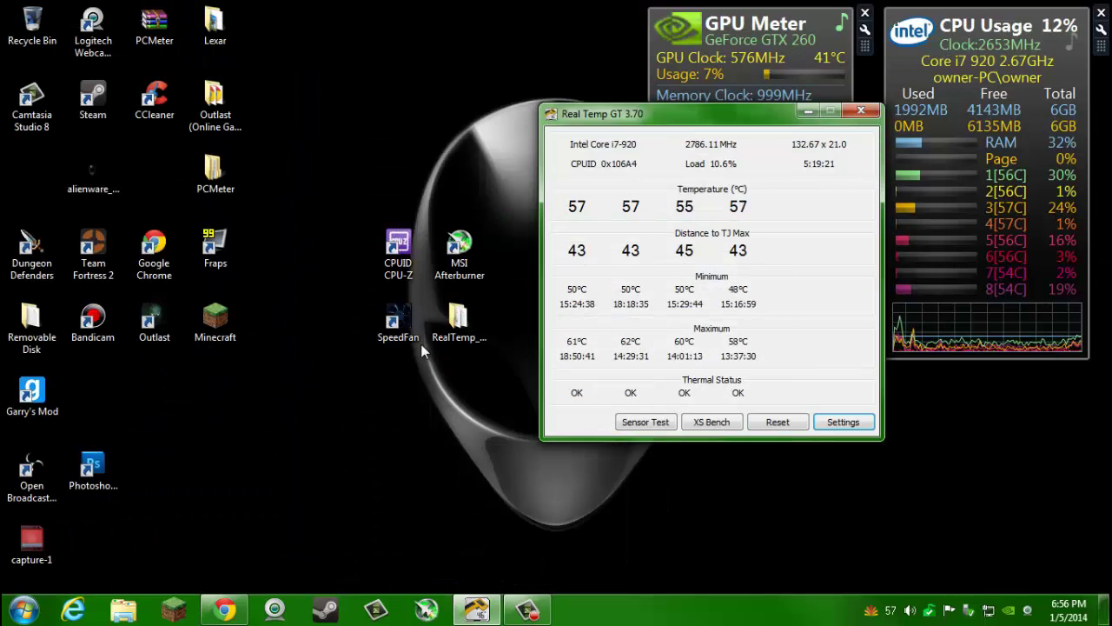
pyautogui.moveTo(649, 108); pyautogui.dragTo(649, 96)
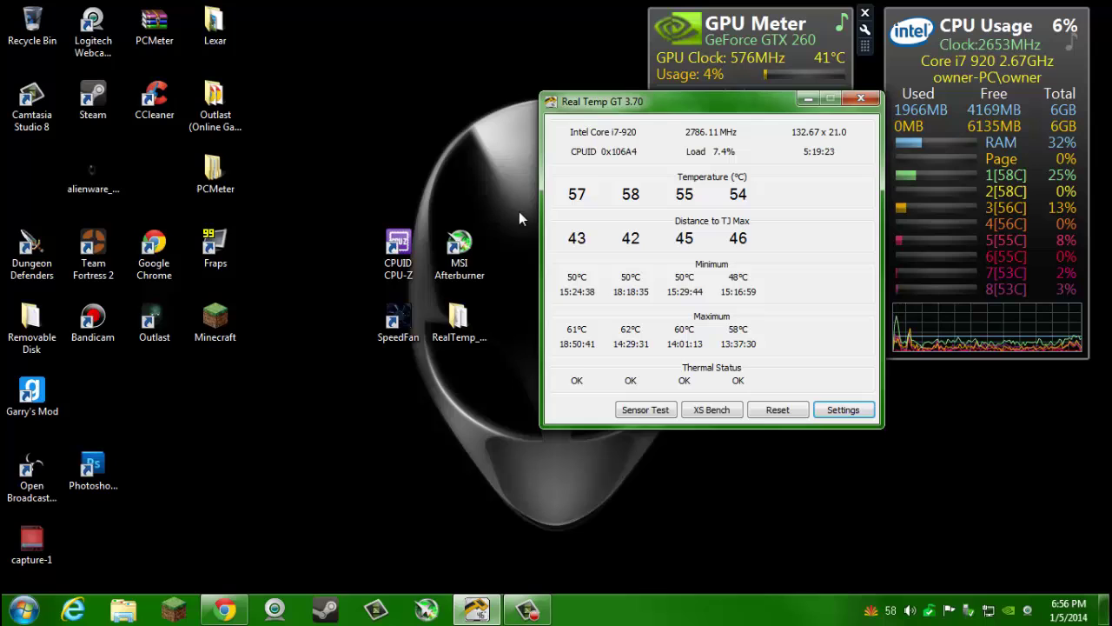
pyautogui.doubleClick(454, 337)
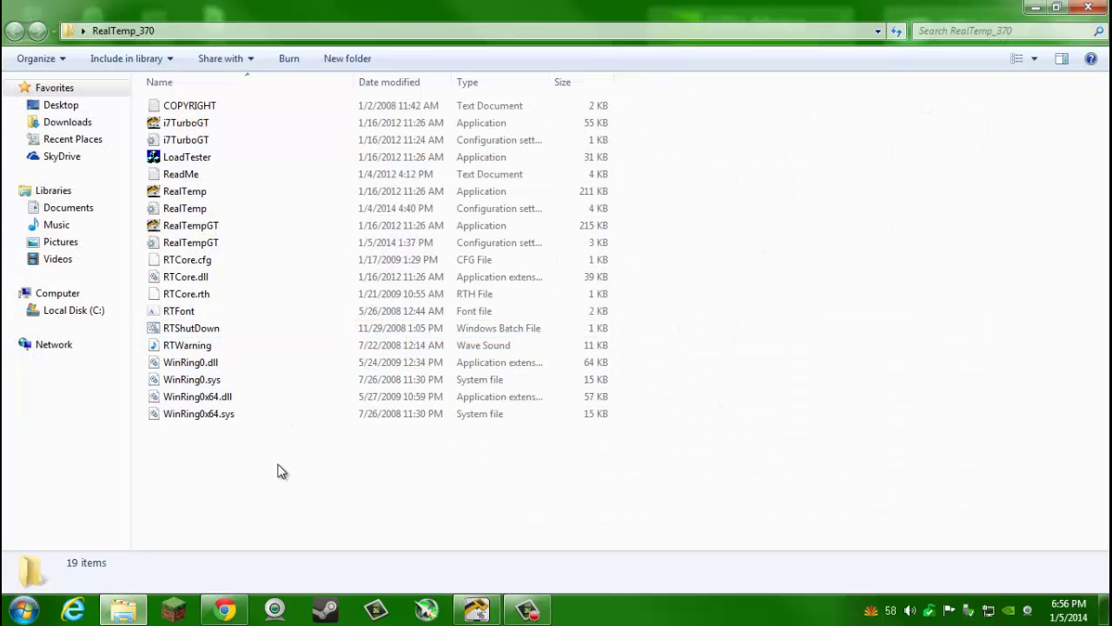
pyautogui.moveTo(278, 467)
pyautogui.mouseDown()
pyautogui.moveTo(234, 59)
pyautogui.moveTo(220, 401)
pyautogui.moveTo(270, 460)
pyautogui.mouseUp()
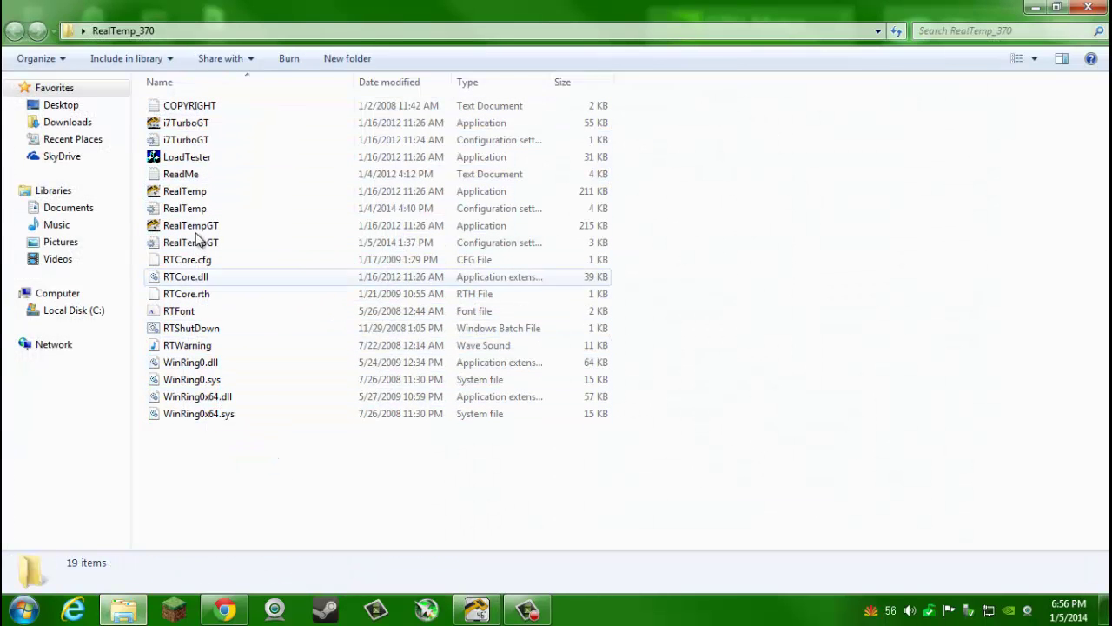
pyautogui.click(213, 192)
pyautogui.keyDown('ctrl'); pyautogui.click(196, 233); pyautogui.keyUp('ctrl')
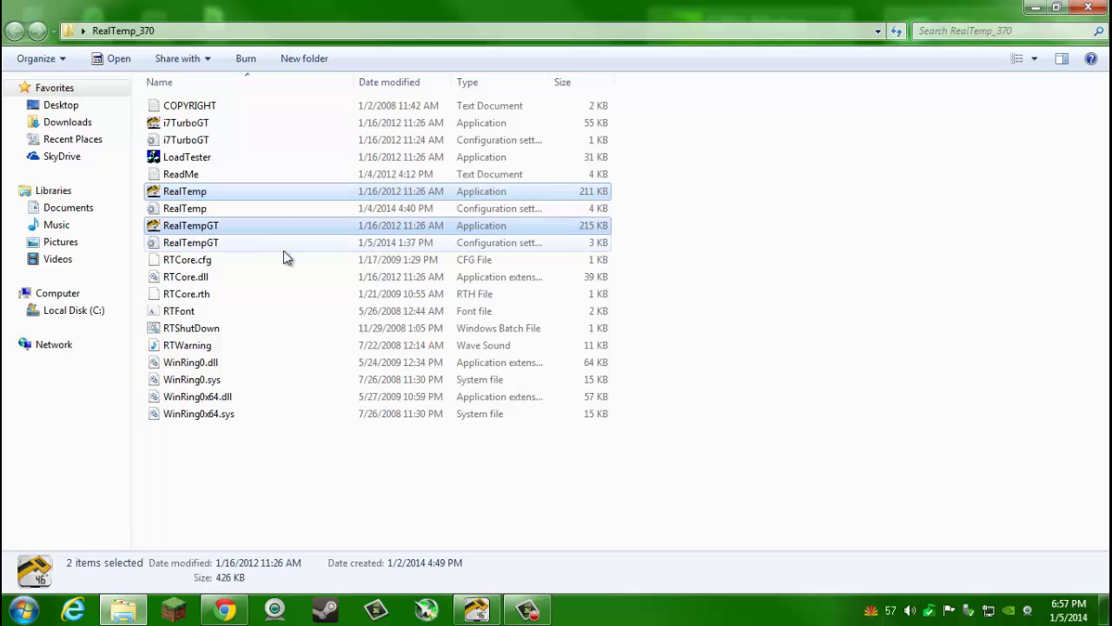
pyautogui.click(243, 467)
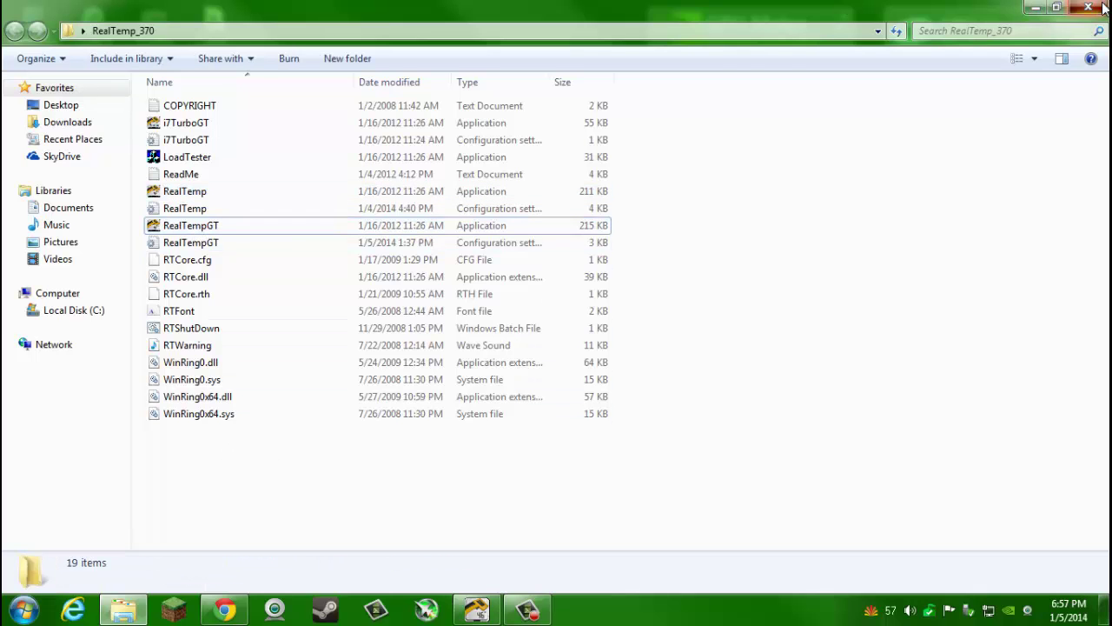
pyautogui.click(1088, 7)
# - Examine the individual core temperatures in the Real Temp window's Temperature row
pyautogui.moveTo(759, 111); pyautogui.dragTo(743, 106)
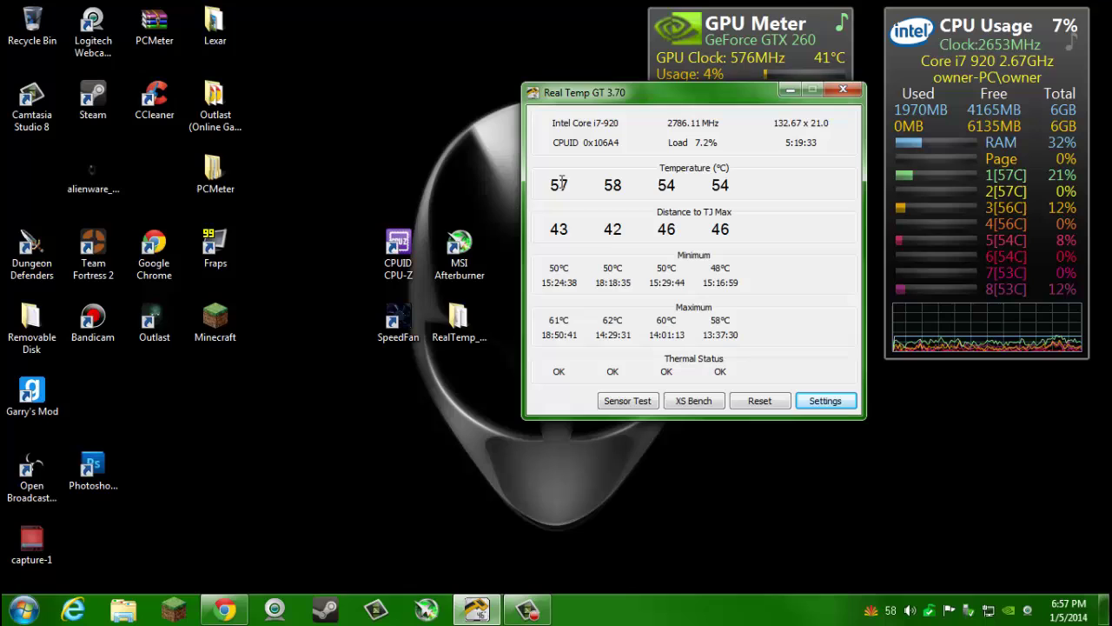
pyautogui.moveTo(594, 183); pyautogui.dragTo(628, 183)
pyautogui.doubleClick(643, 183)
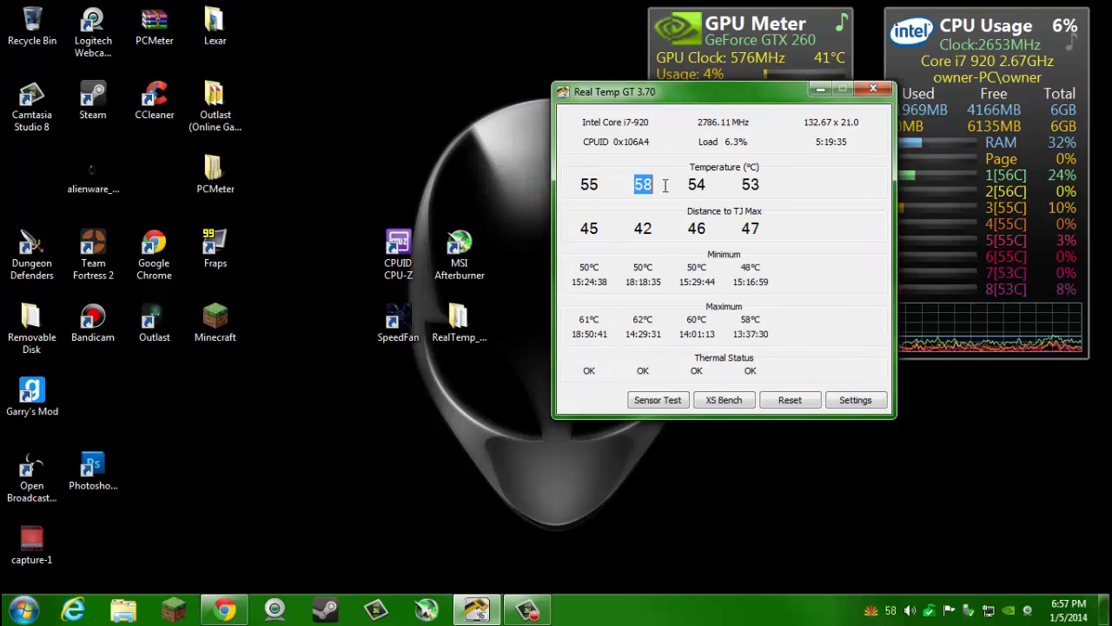
pyautogui.doubleClick(701, 184)
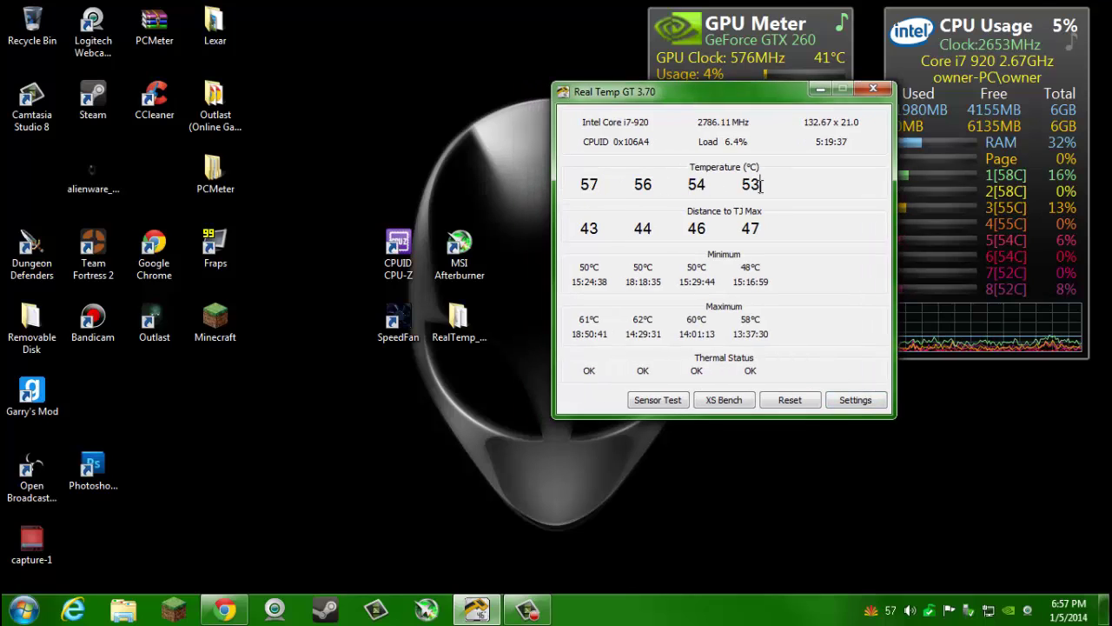
pyautogui.doubleClick(762, 185)
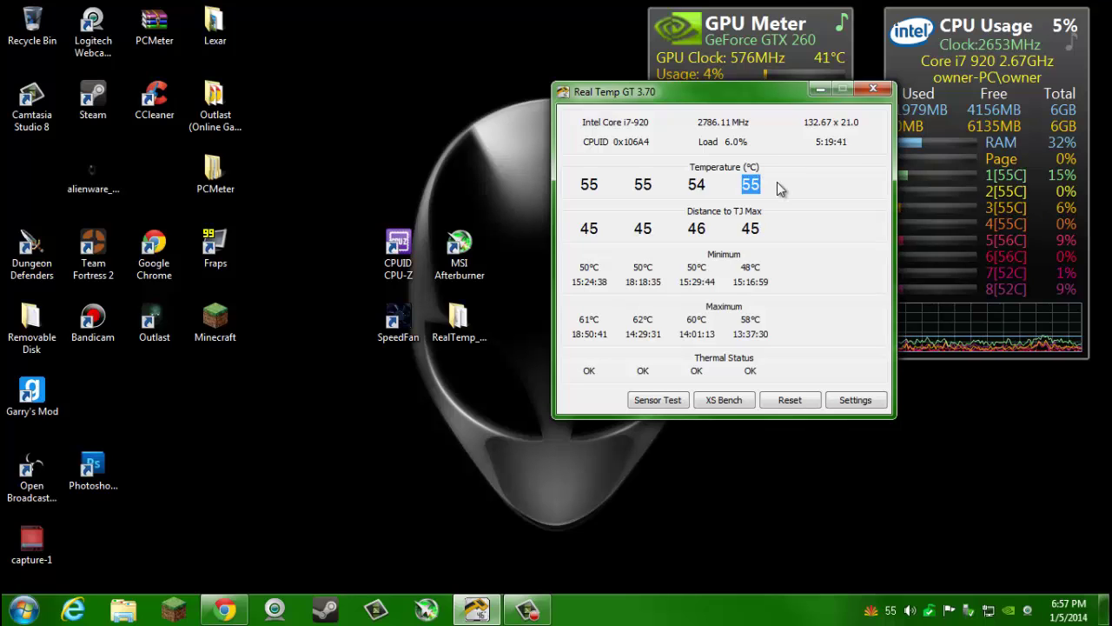
pyautogui.doubleClick(776, 181)
pyautogui.doubleClick(777, 175)
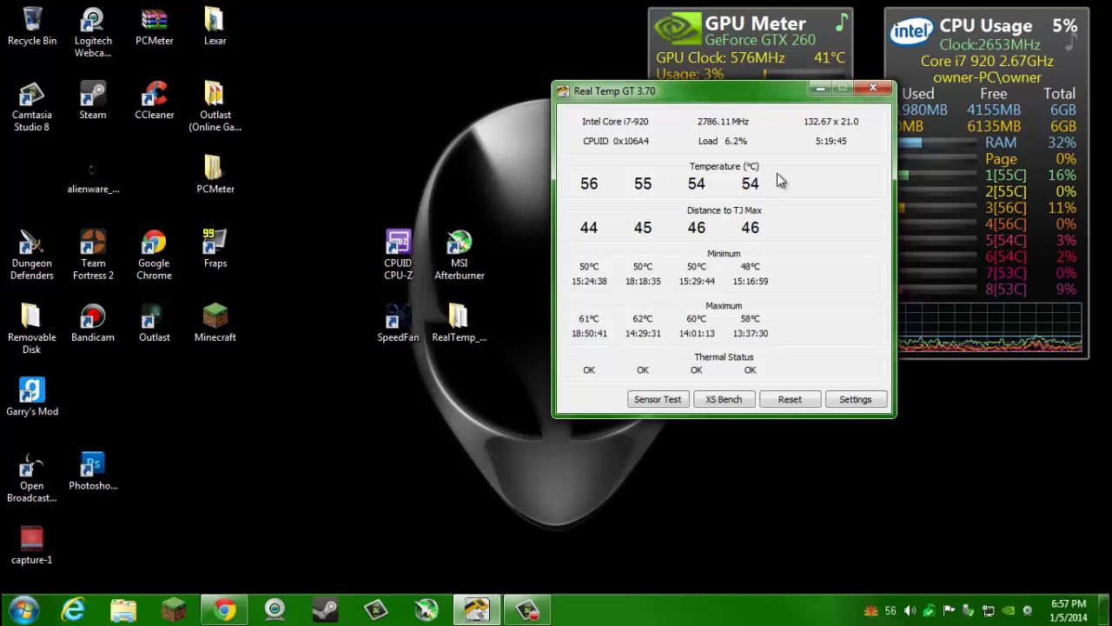
pyautogui.click(752, 174)
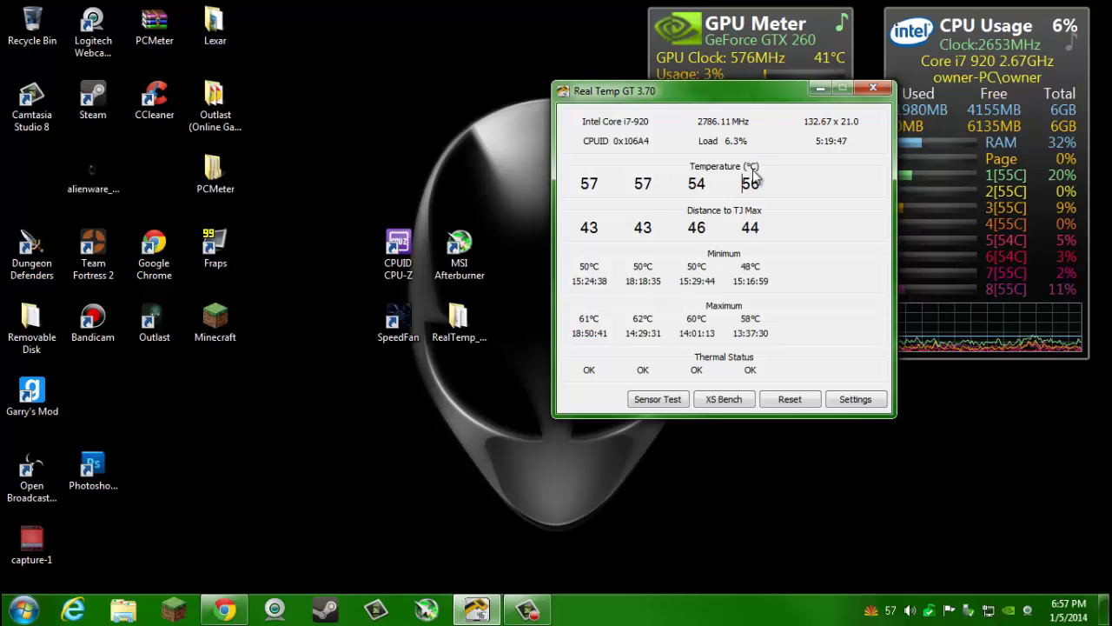
pyautogui.moveTo(752, 179); pyautogui.dragTo(787, 174)
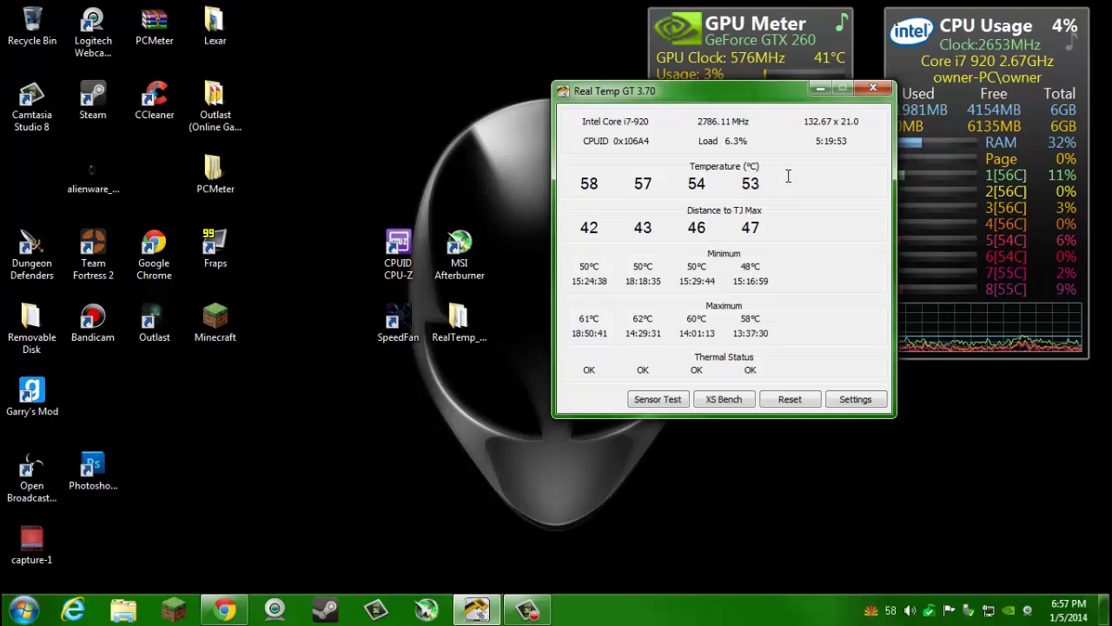
# - Examine Real Temp's Distance to TJ Max values and the minimum and maximum temperatures recorded for each core
pyautogui.doubleClick(750, 227)
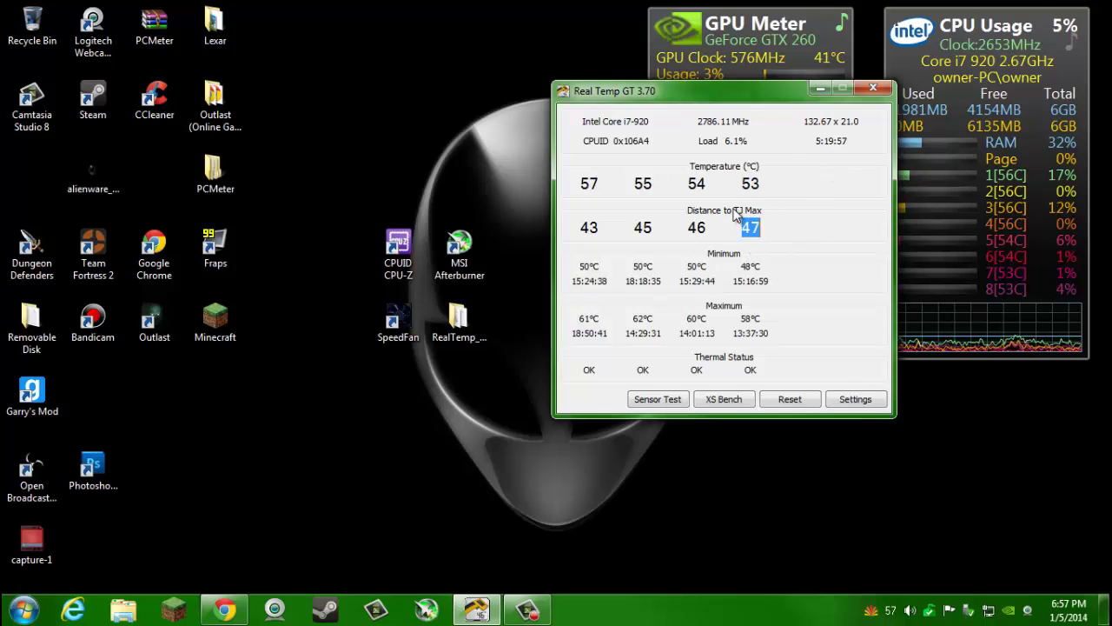
pyautogui.moveTo(737, 216); pyautogui.dragTo(768, 222)
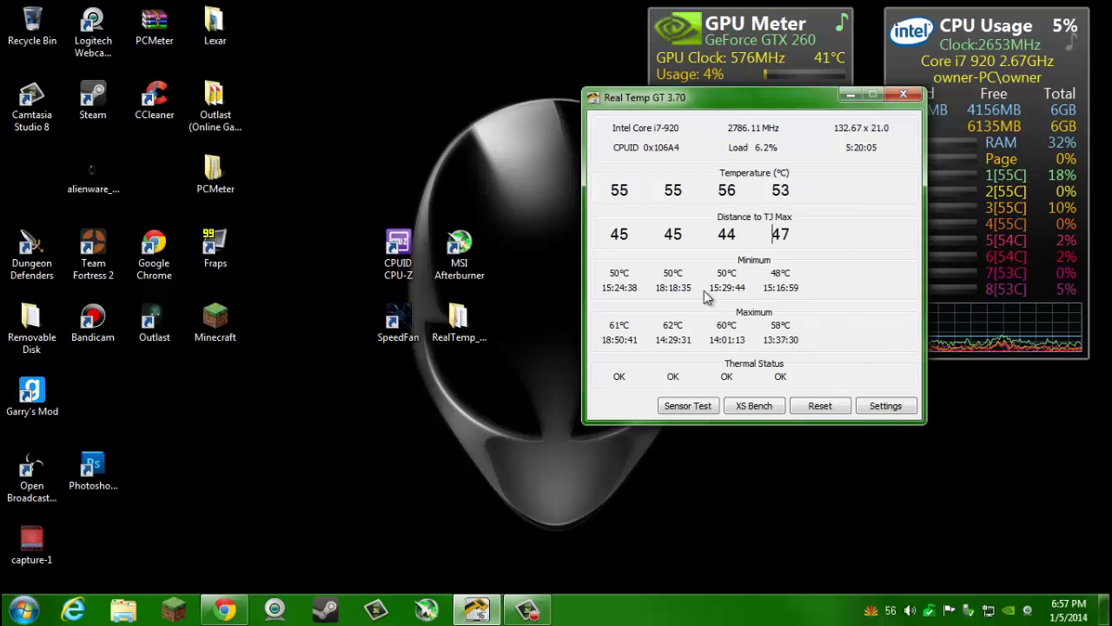
pyautogui.moveTo(722, 273); pyautogui.dragTo(738, 273)
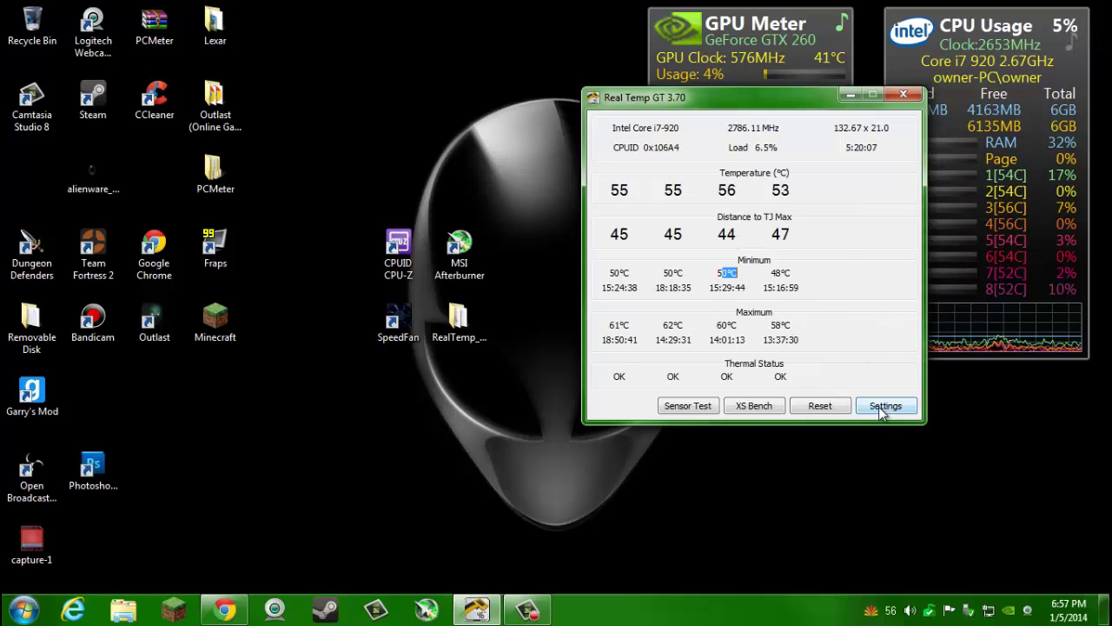
pyautogui.moveTo(775, 325); pyautogui.dragTo(810, 325)
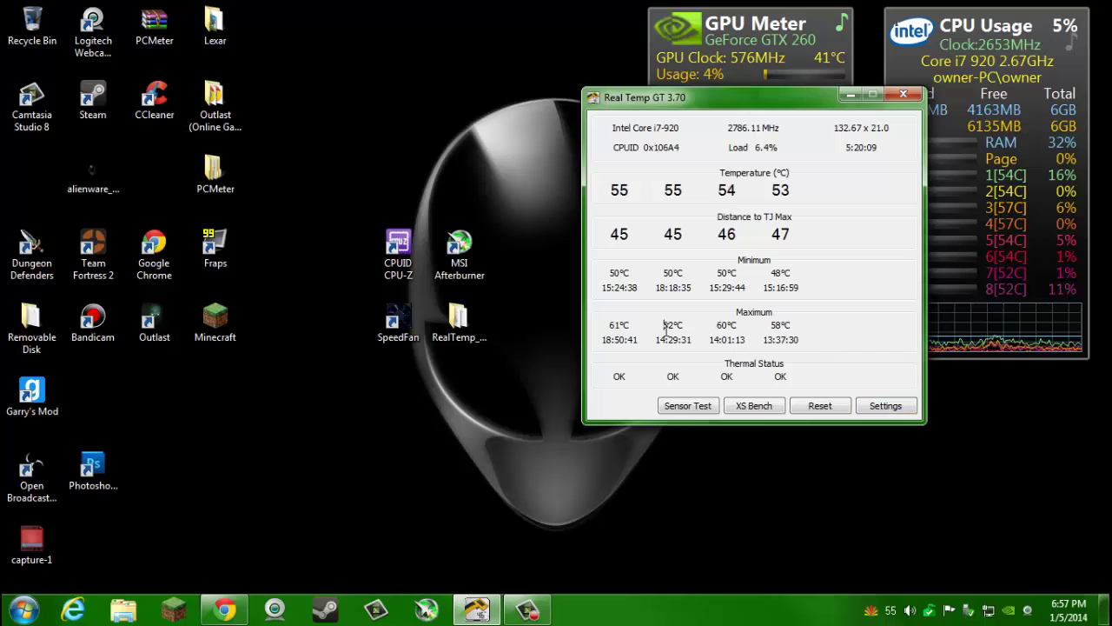
pyautogui.moveTo(663, 325); pyautogui.dragTo(685, 326)
pyautogui.moveTo(771, 325); pyautogui.dragTo(792, 326)
pyautogui.moveTo(778, 273); pyautogui.dragTo(737, 266)
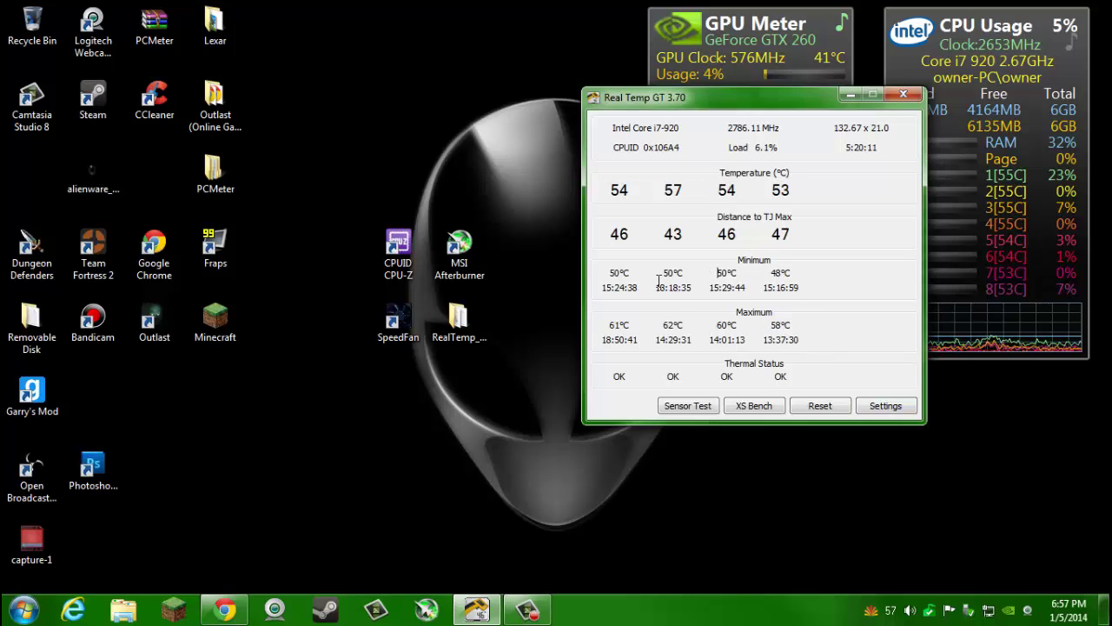
# - Open Real Temp's settings to review the calibration, notification and alarm options, and close them without changes
pyautogui.click(886, 407)
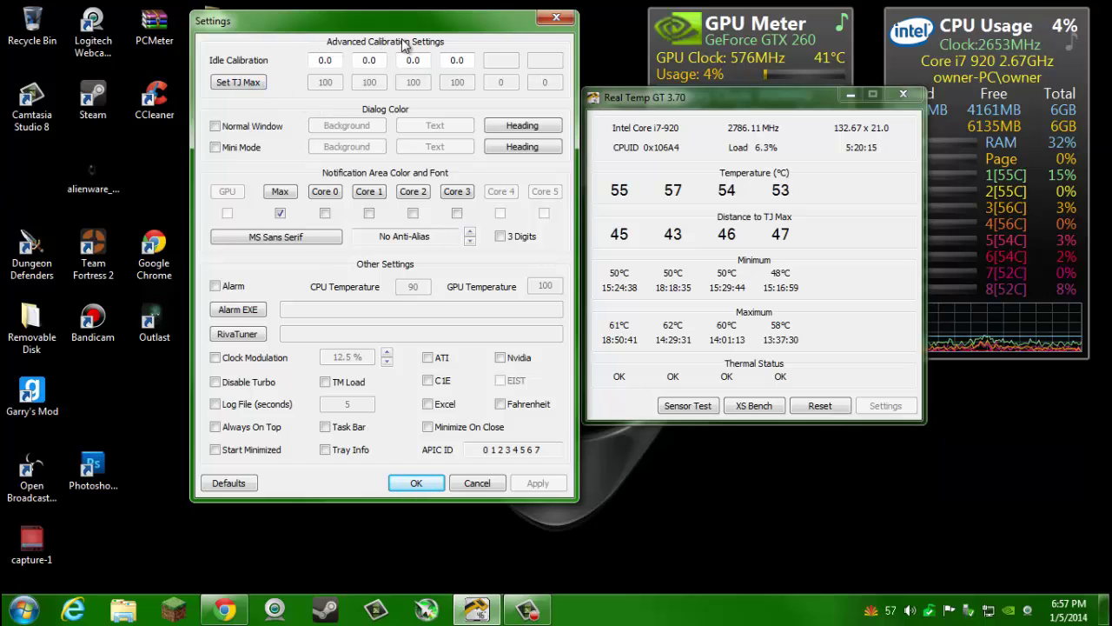
pyautogui.moveTo(420, 41); pyautogui.dragTo(537, 43)
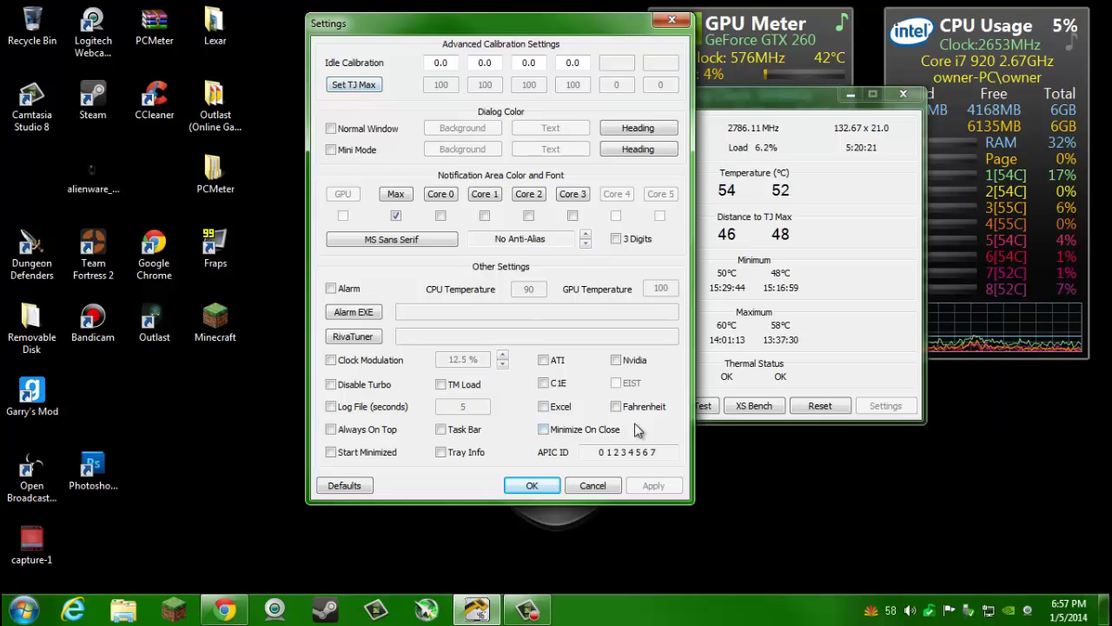
pyautogui.click(673, 20)
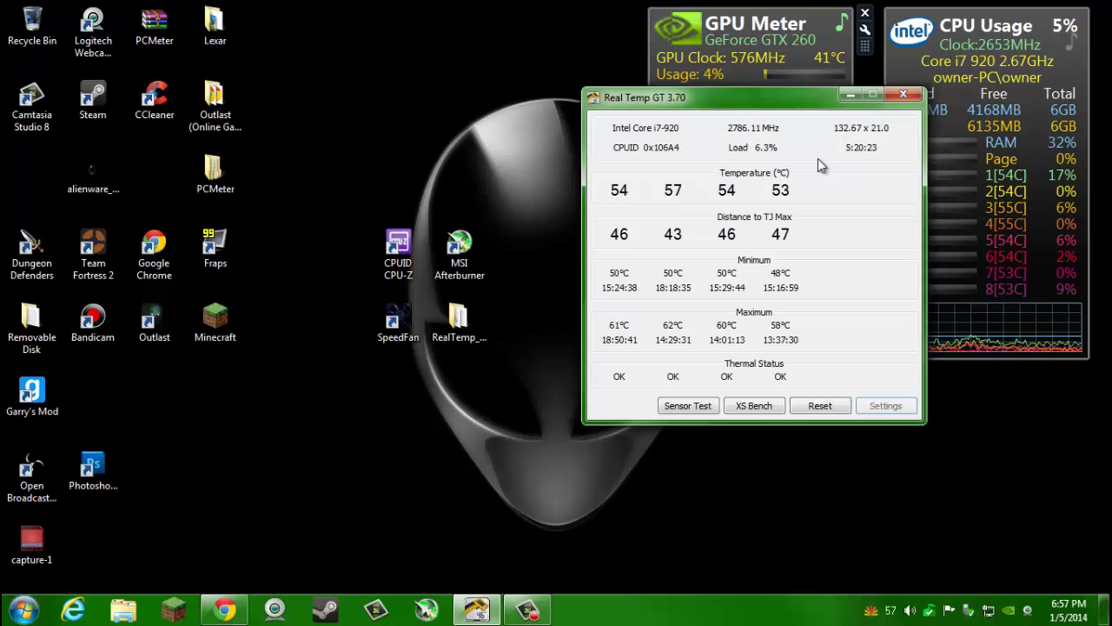
# - Move the Real Temp window aside to view the GPU Meter and CPU Usage gadgets
pyautogui.moveTo(781, 109); pyautogui.dragTo(705, 106)
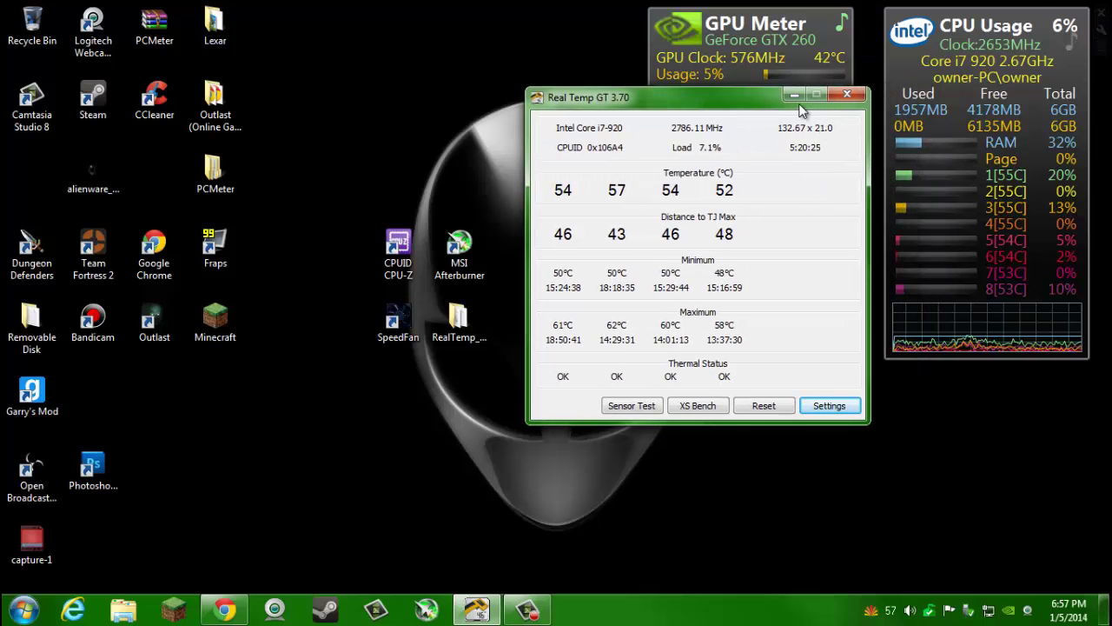
pyautogui.moveTo(821, 108); pyautogui.dragTo(1069, 137)
pyautogui.moveTo(1007, 117); pyautogui.dragTo(1053, 171)
pyautogui.click(1023, 165)
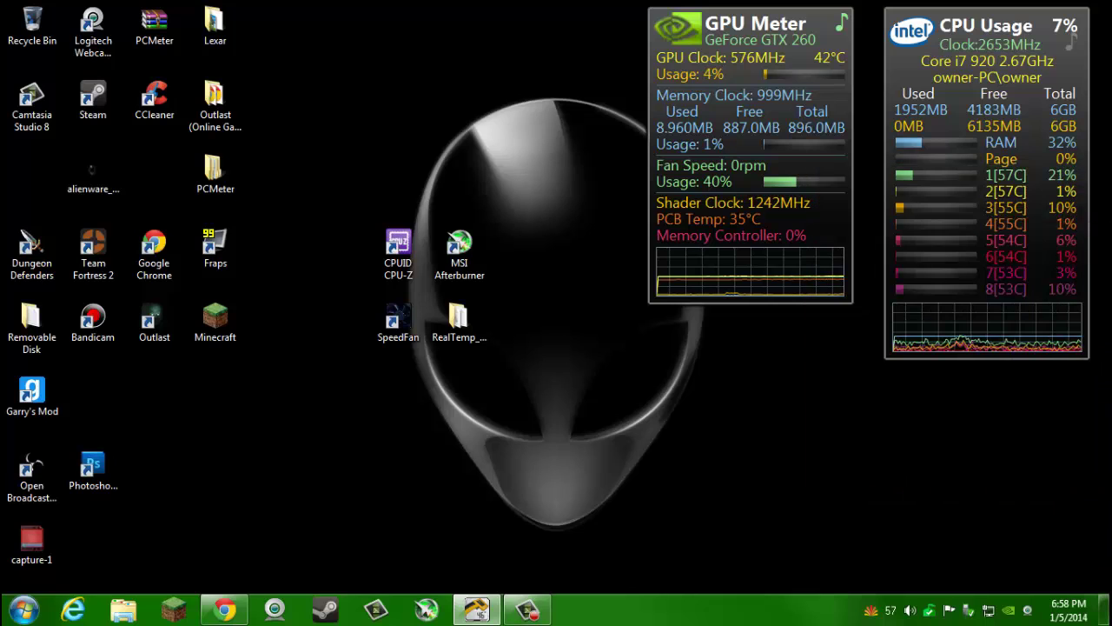
pyautogui.moveTo(741, 198); pyautogui.dragTo(1108, 202)
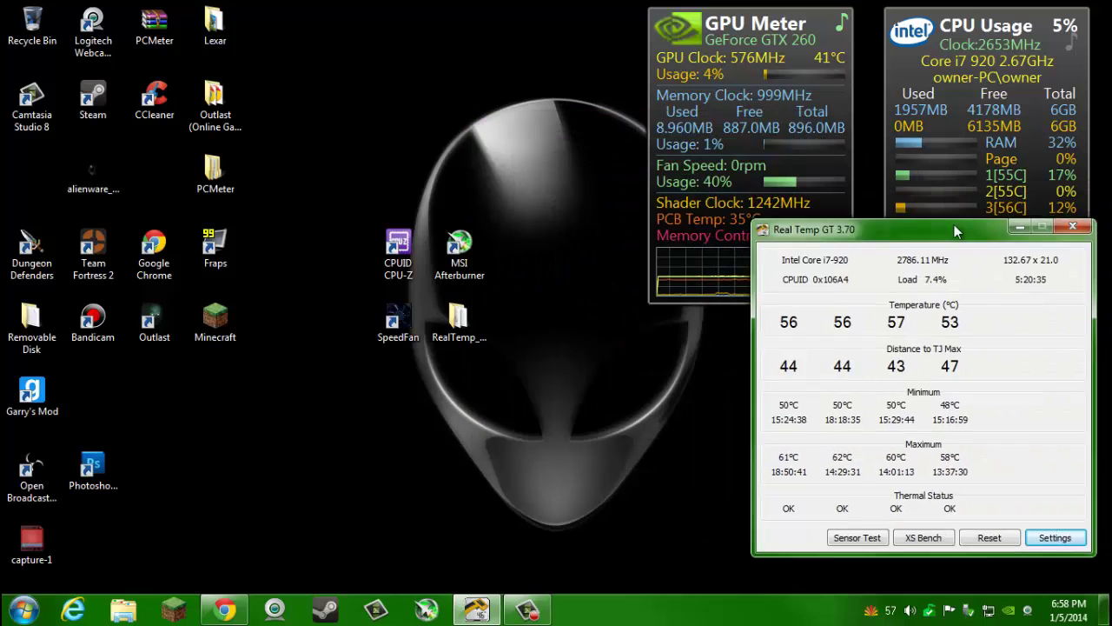
# - Switch to Chrome and review the Core Temp site's download link, program description and sample readings
pyautogui.click(225, 610)
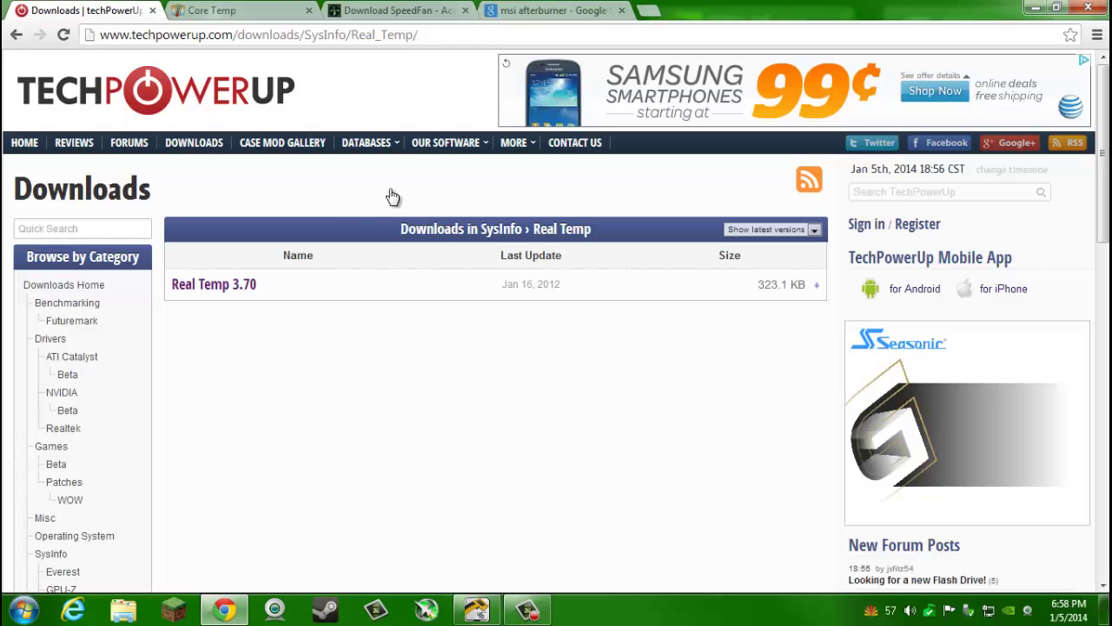
pyautogui.click(213, 11)
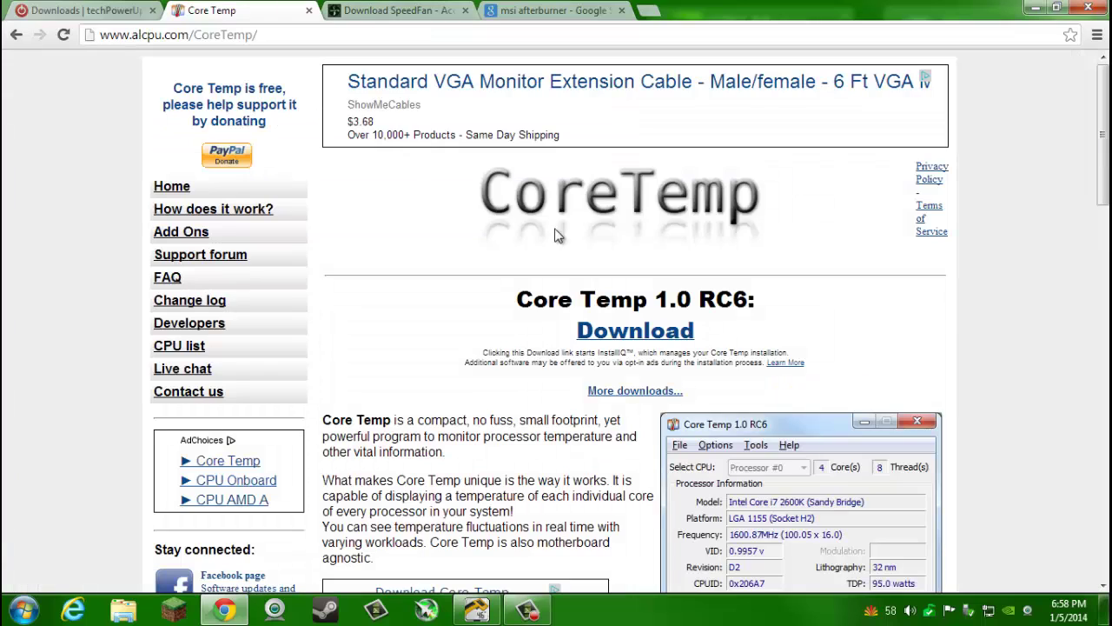
pyautogui.scroll(-1, 680, 387)
pyautogui.scroll(-3, 680, 387)
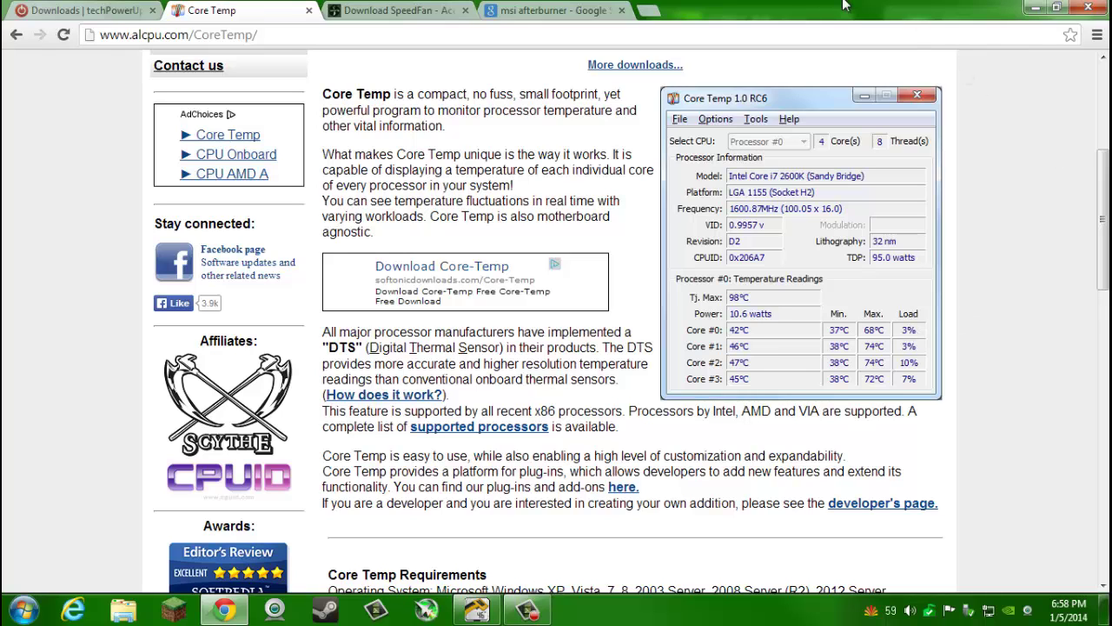
# - Minimize Chrome and the Real Temp window to show the desktop
pyautogui.click(1034, 8)
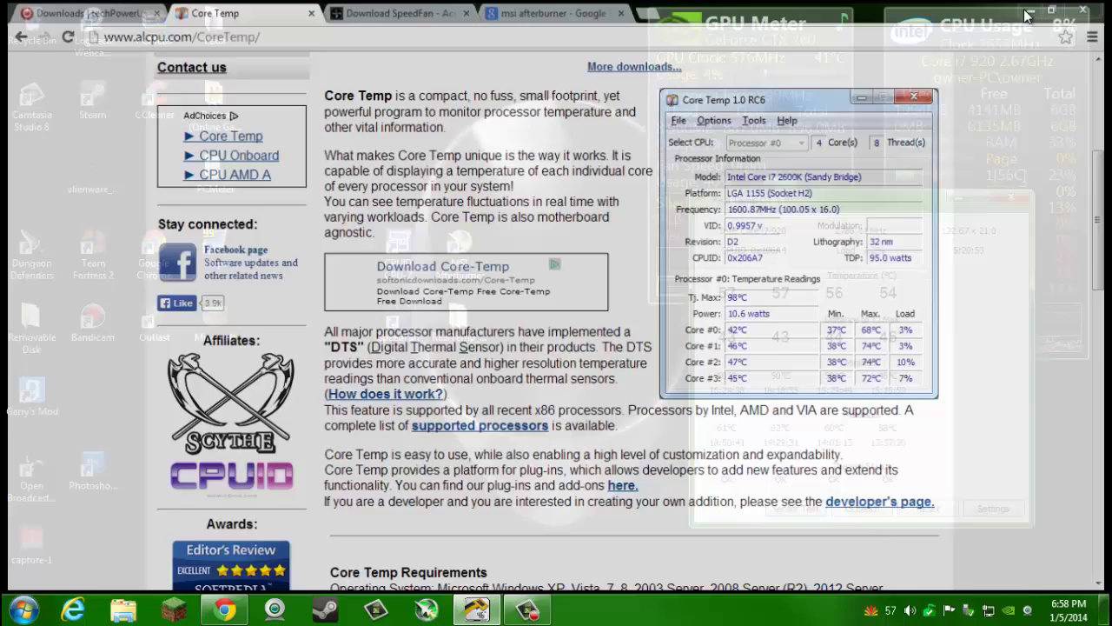
pyautogui.click(727, 197)
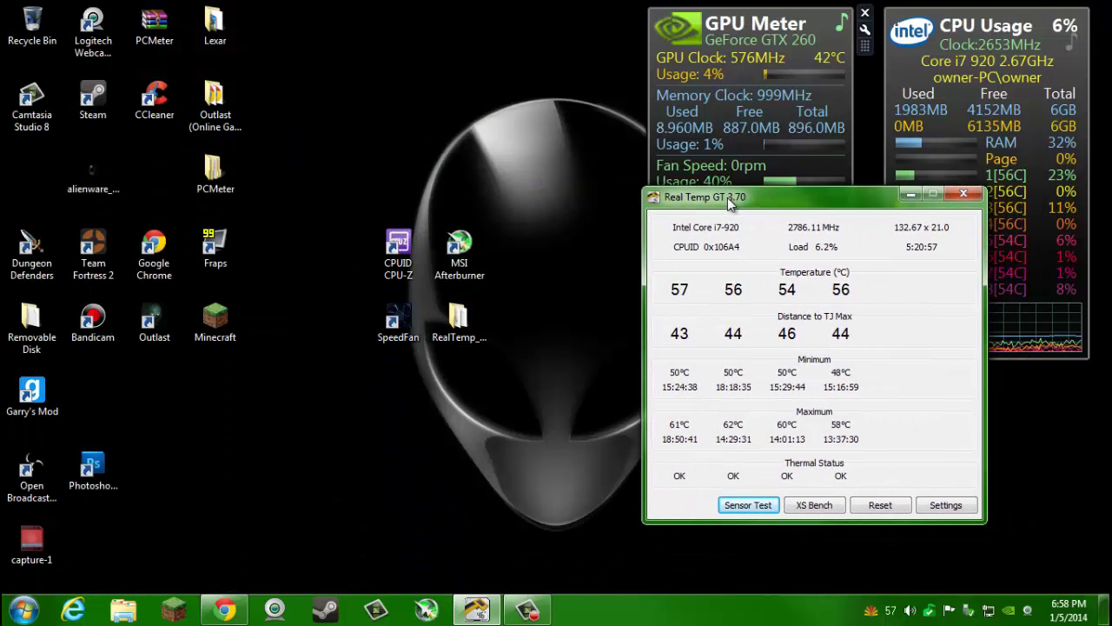
pyautogui.click(911, 193)
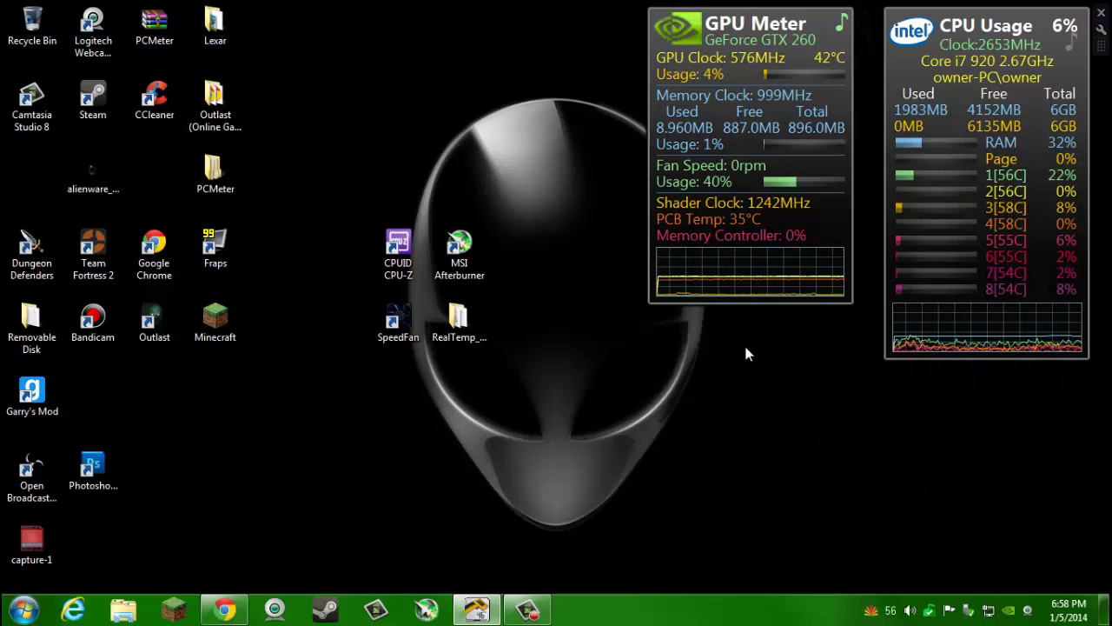
pyautogui.moveTo(630, 420); pyautogui.dragTo(364, 198)
pyautogui.click(364, 197)
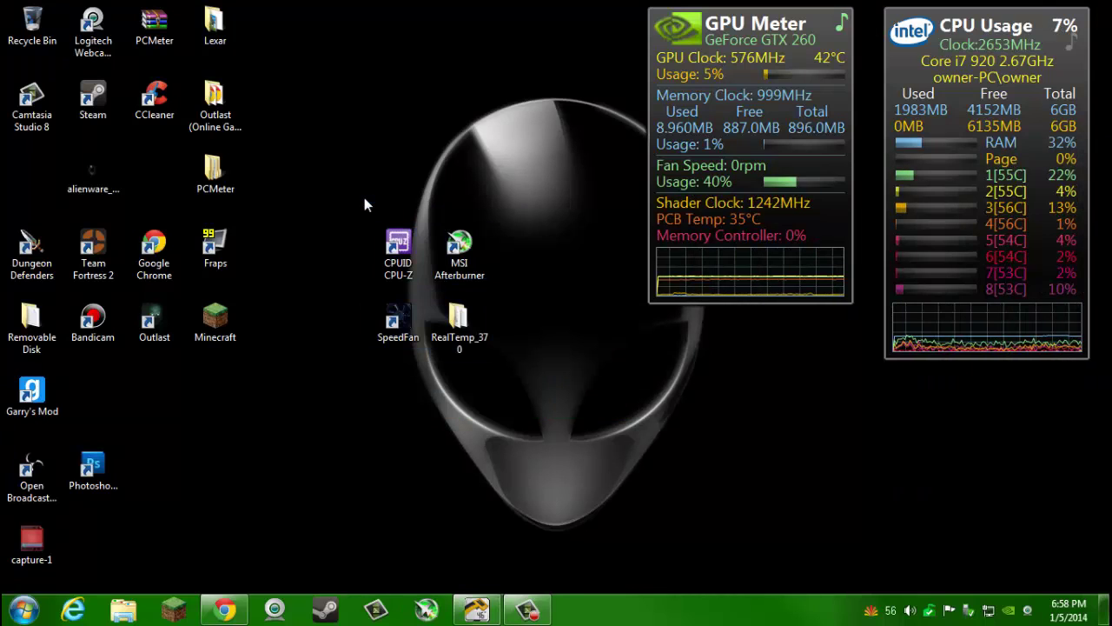
pyautogui.click(417, 260)
pyautogui.click(408, 171)
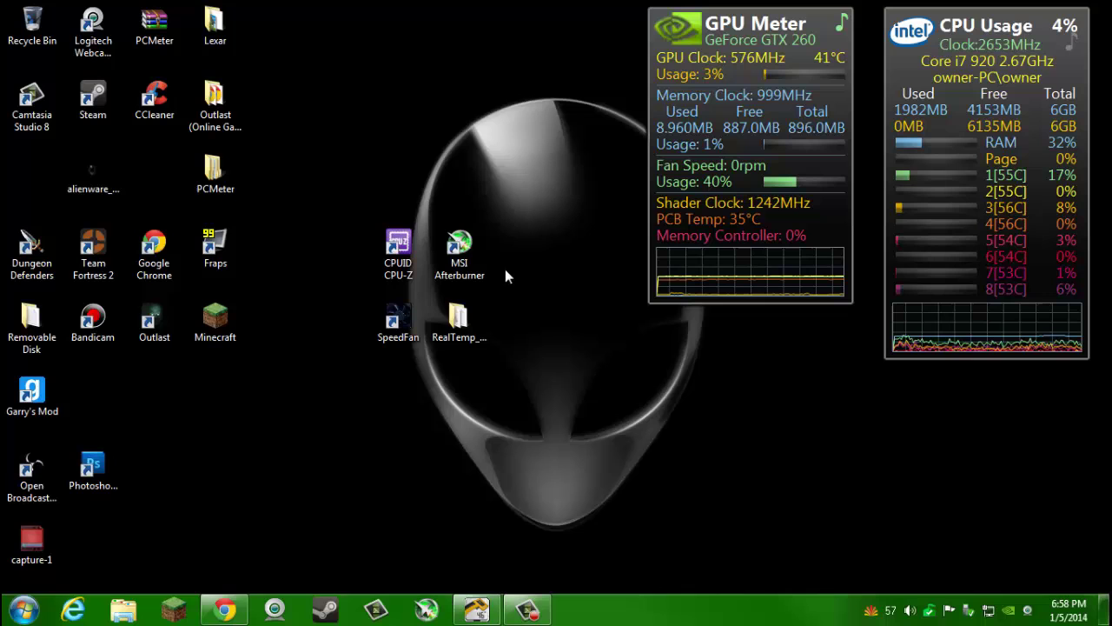
pyautogui.moveTo(522, 419); pyautogui.dragTo(373, 218)
# - Point out the MSI Afterburner shortcut on the desktop and switch to the msi afterburner Google search results in Chrome
pyautogui.click(466, 260)
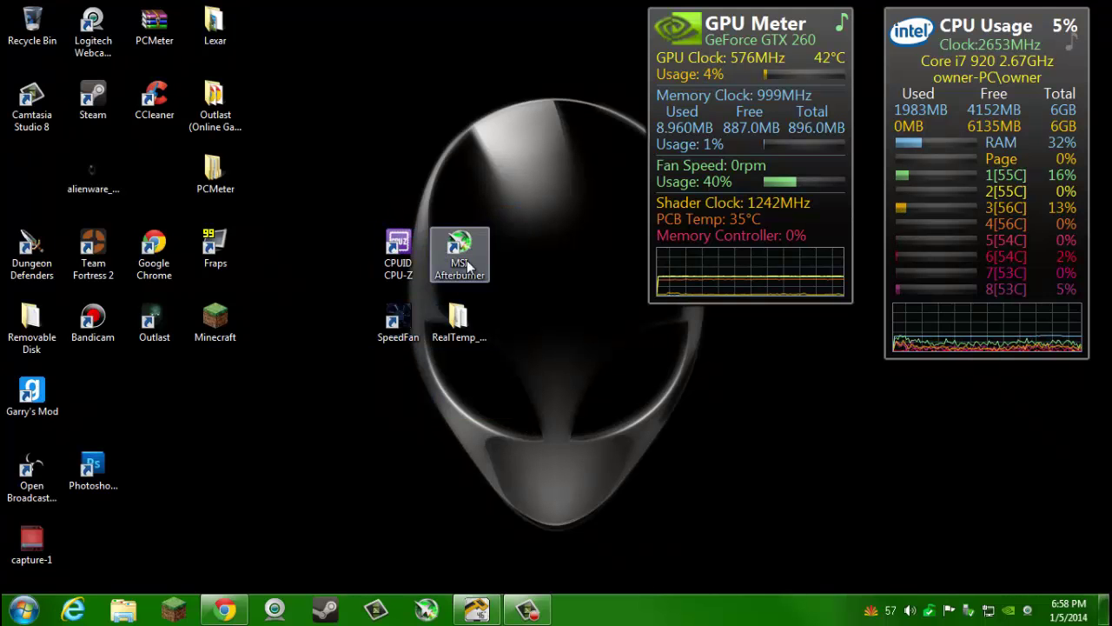
pyautogui.click(224, 610)
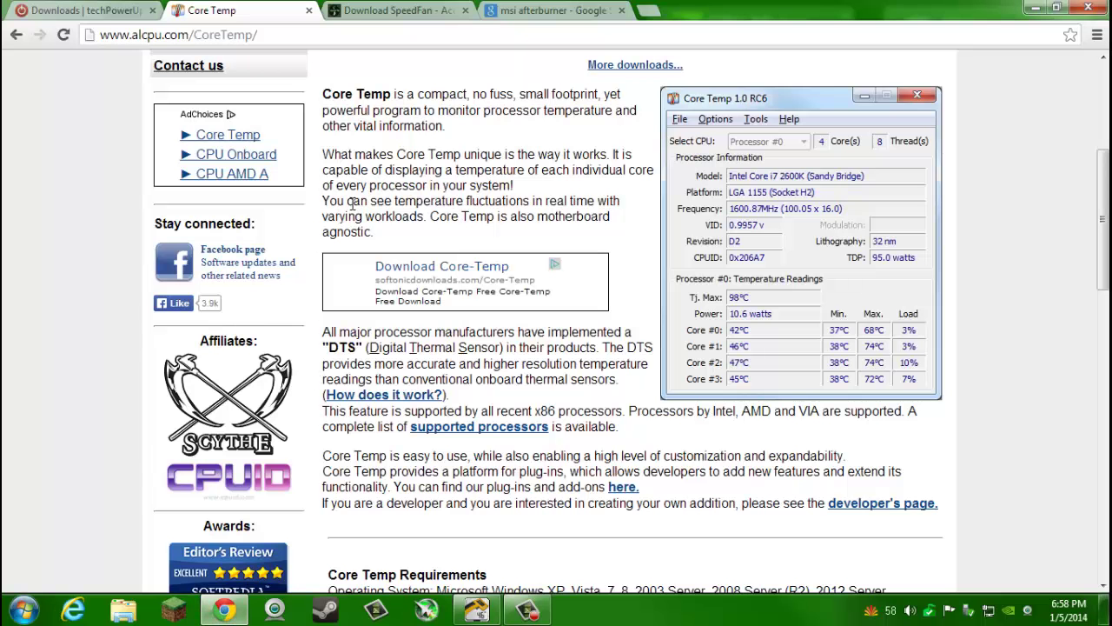
pyautogui.click(536, 11)
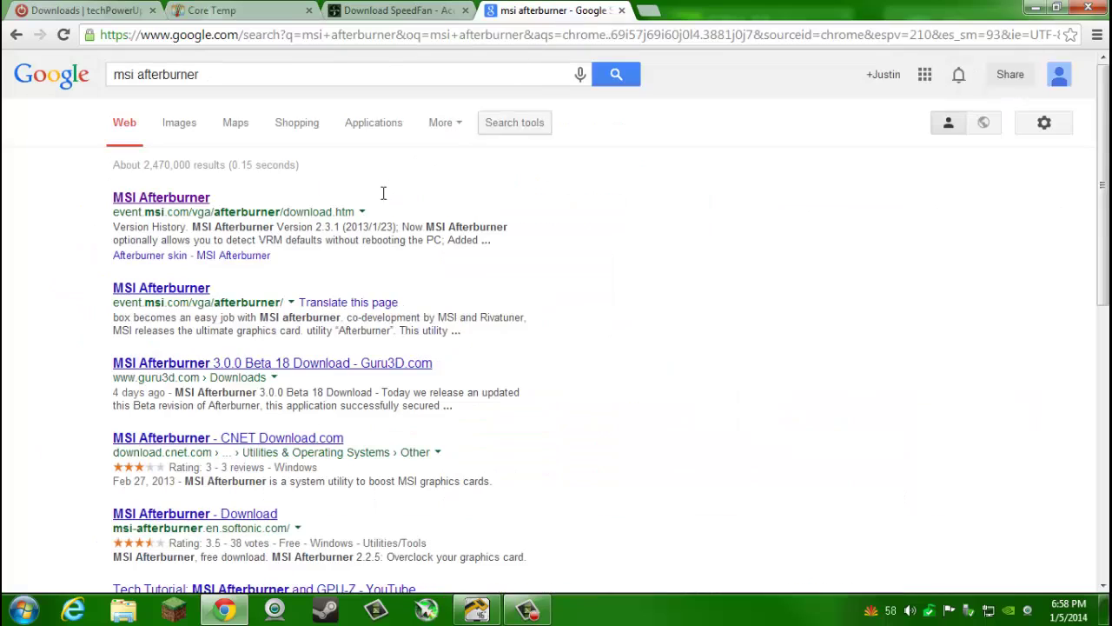
# - Open the event.msi.com MSI Afterburner result and look over the page's download links and version history
pyautogui.click(201, 198)
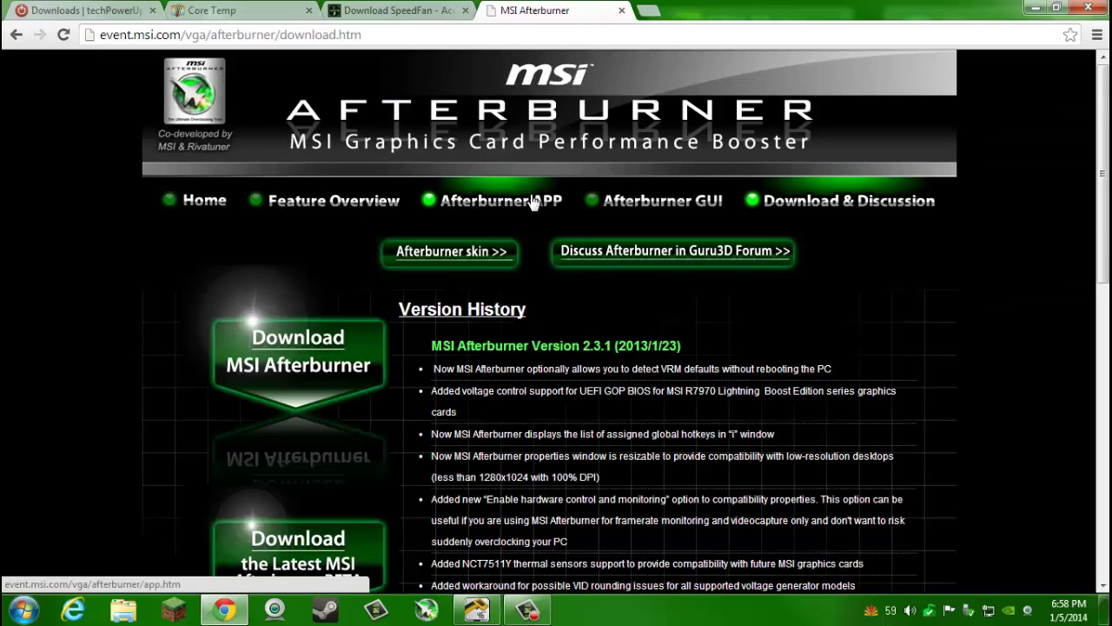
pyautogui.scroll(-3, 521, 260)
pyautogui.scroll(3, 348, 348)
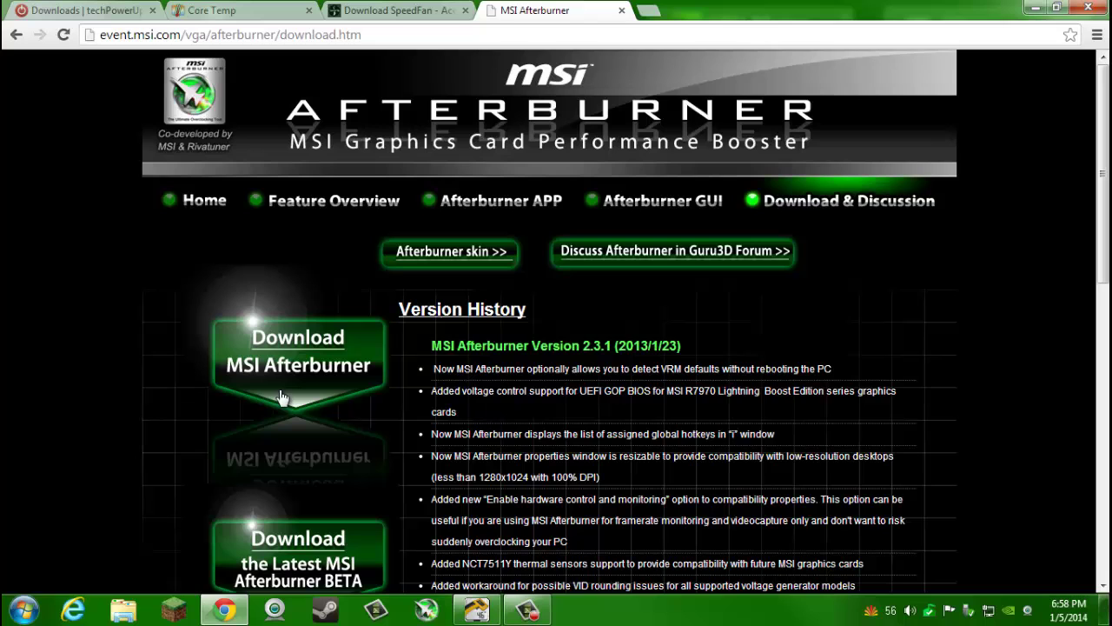
# - Show the desktop, launch MSI Afterburner from its shortcut and shift its window slightly
pyautogui.press('super+d')
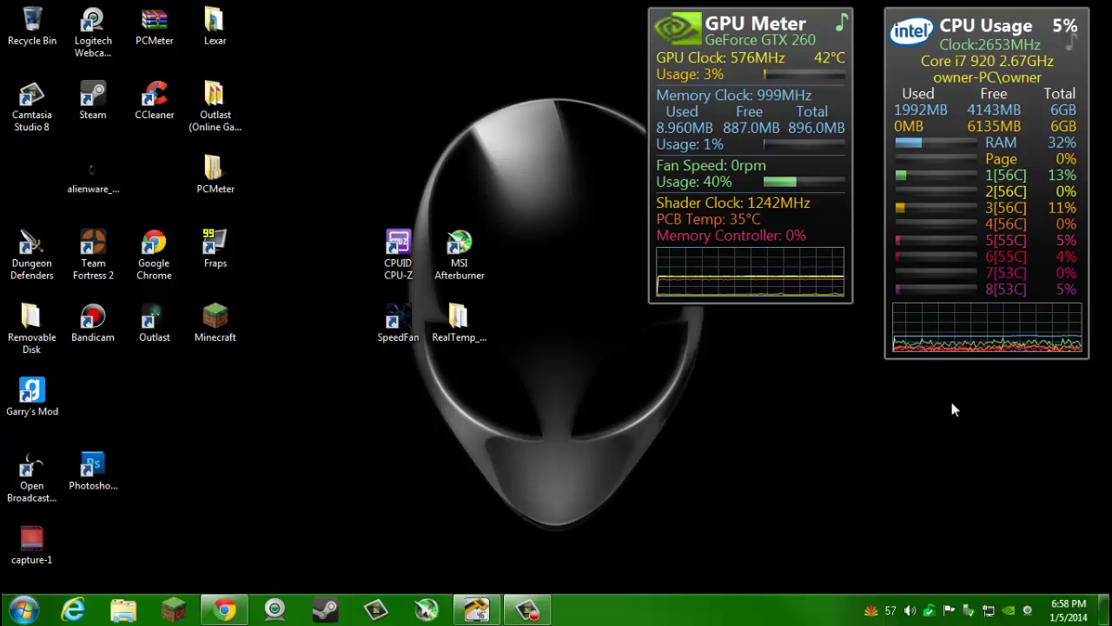
pyautogui.doubleClick(487, 256)
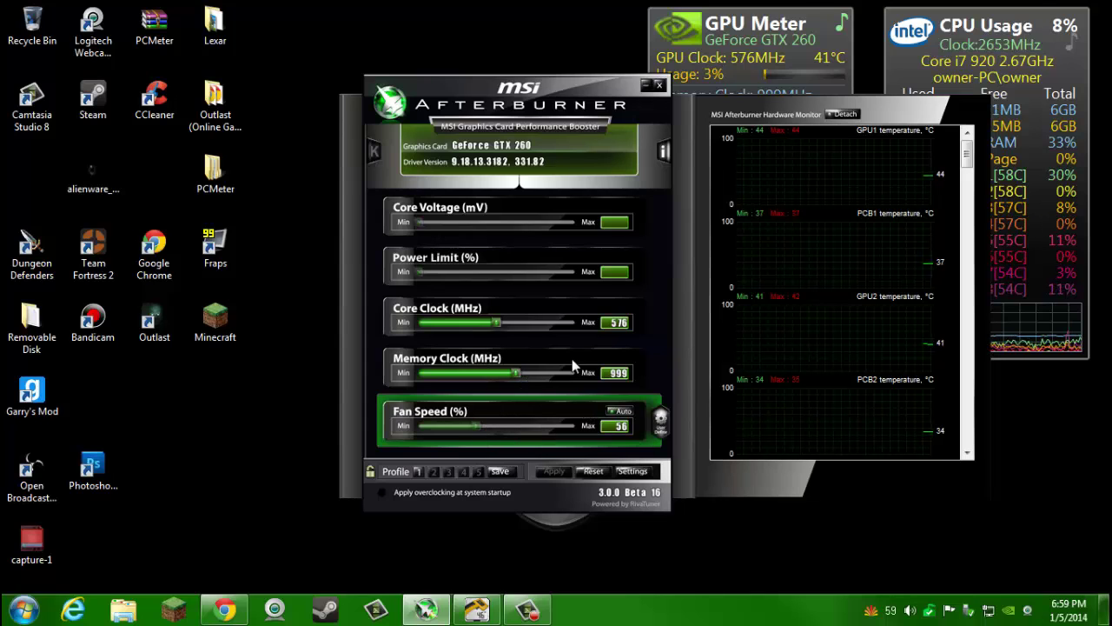
pyautogui.moveTo(491, 102); pyautogui.dragTo(478, 102)
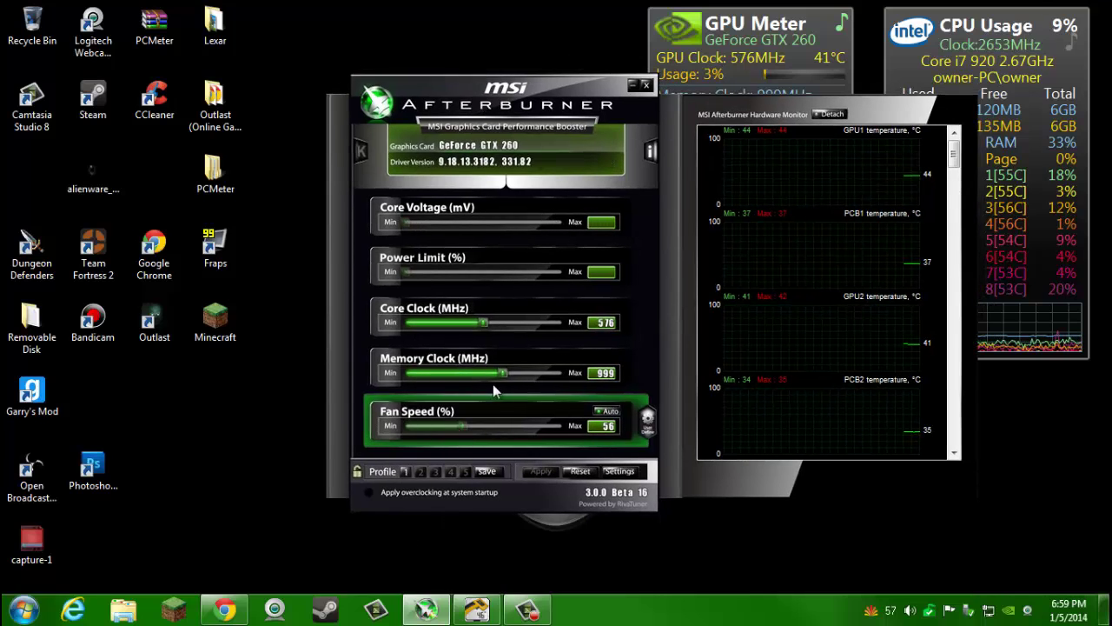
# - Try moving the middle point of Afterburner's custom fan curve to 70% at 56 °C, and dismiss the properties
pyautogui.click(620, 471)
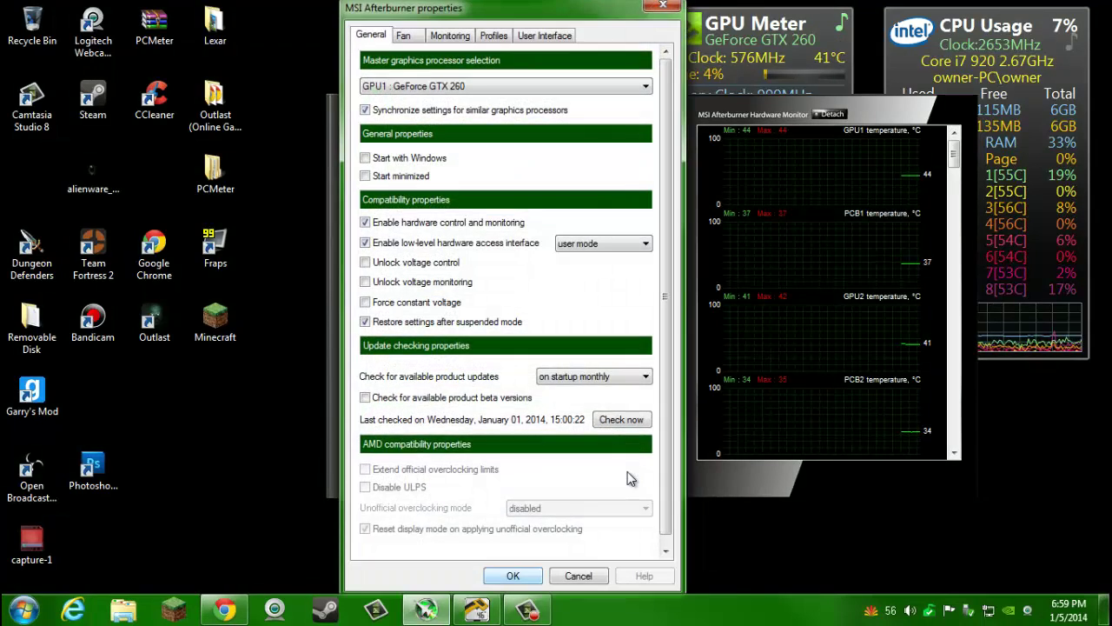
pyautogui.click(403, 36)
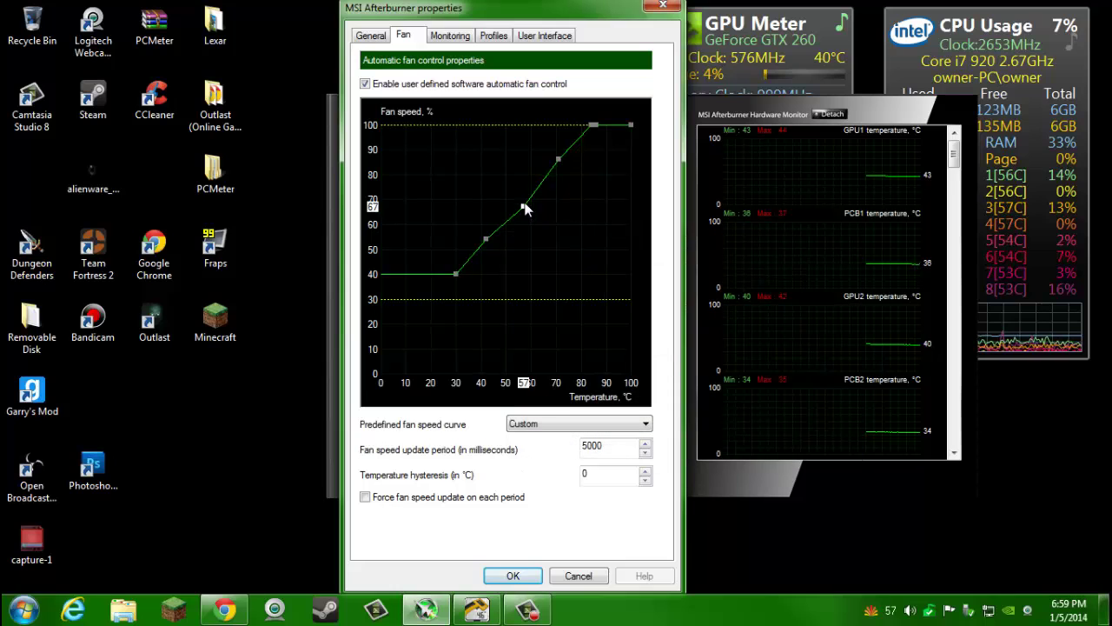
pyautogui.moveTo(523, 203); pyautogui.dragTo(521, 199)
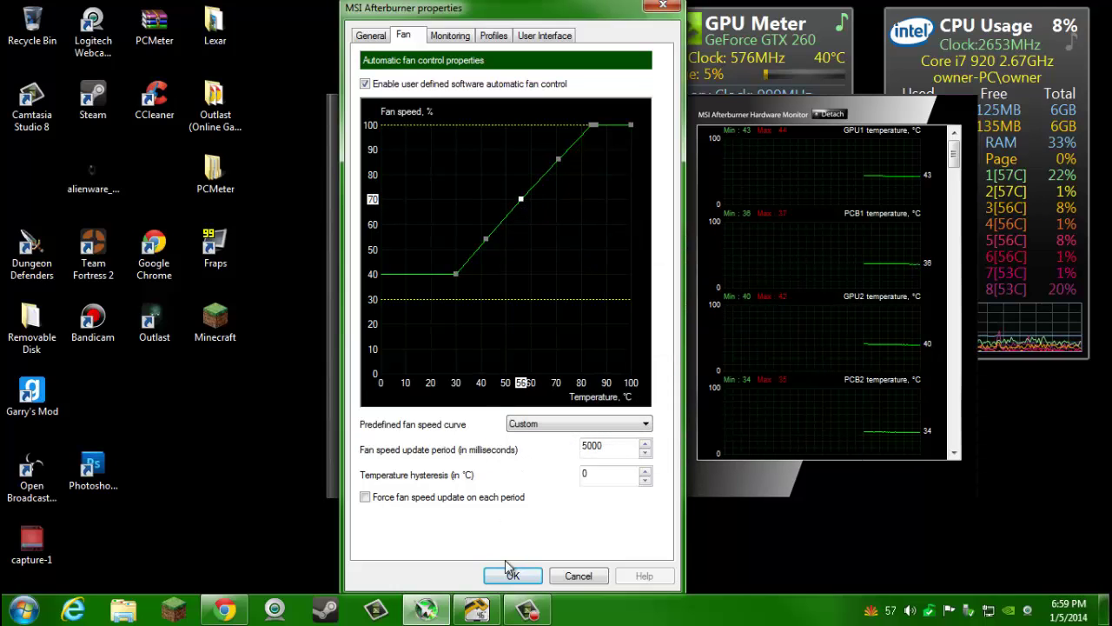
pyautogui.click(663, 6)
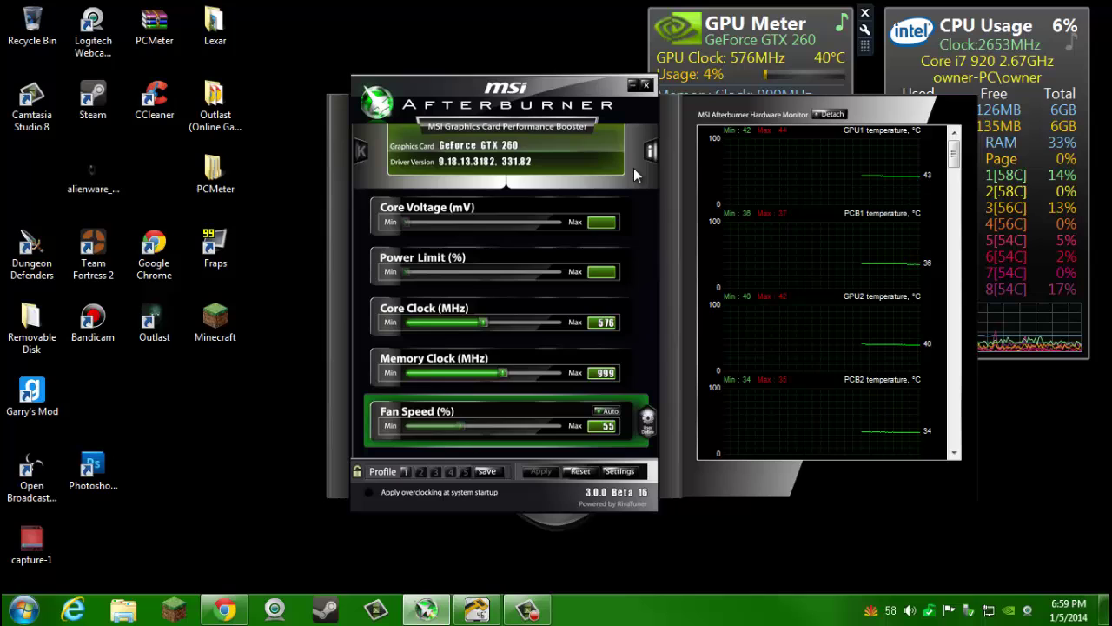
# - Move the Afterburner window up a little and toggle automatic fan speed off and back on
pyautogui.moveTo(567, 98); pyautogui.dragTo(560, 72)
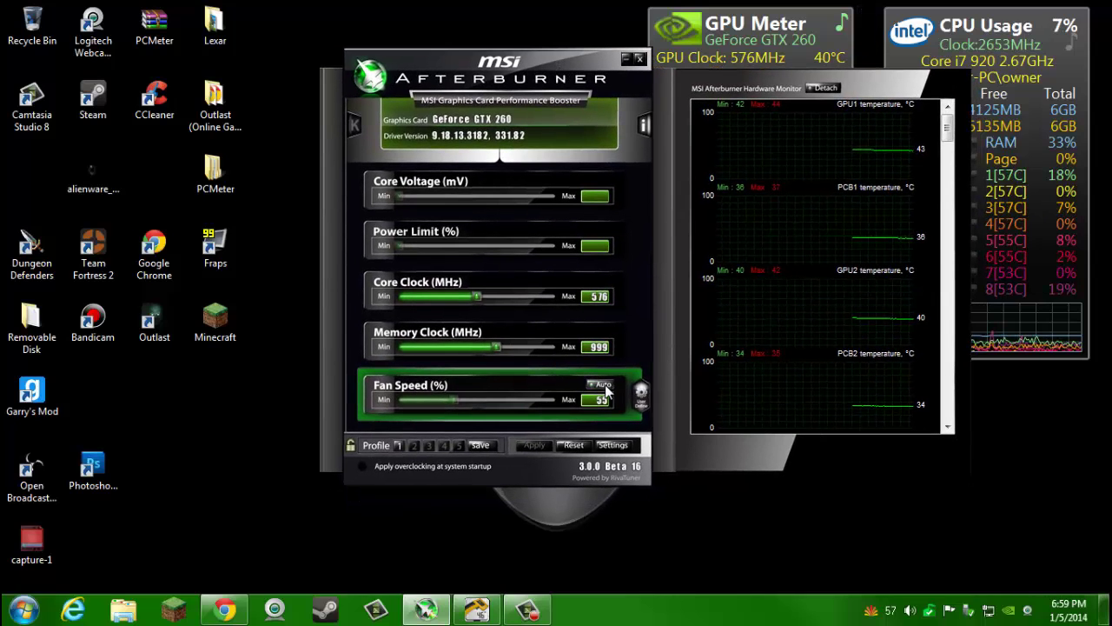
pyautogui.click(604, 386)
pyautogui.click(604, 386)
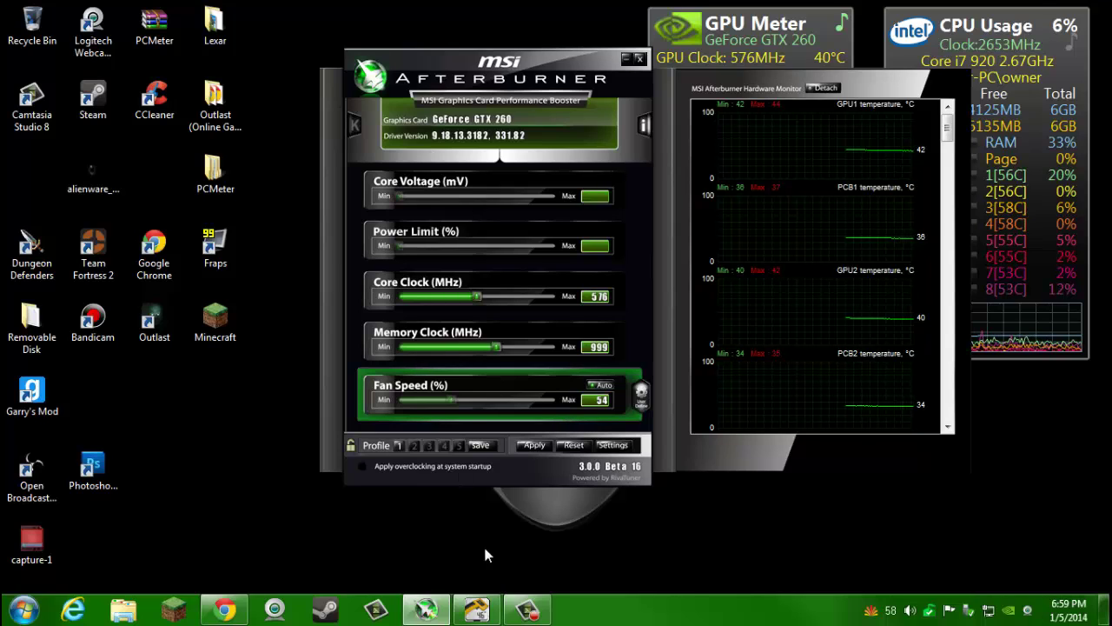
pyautogui.moveTo(484, 547); pyautogui.dragTo(667, 474)
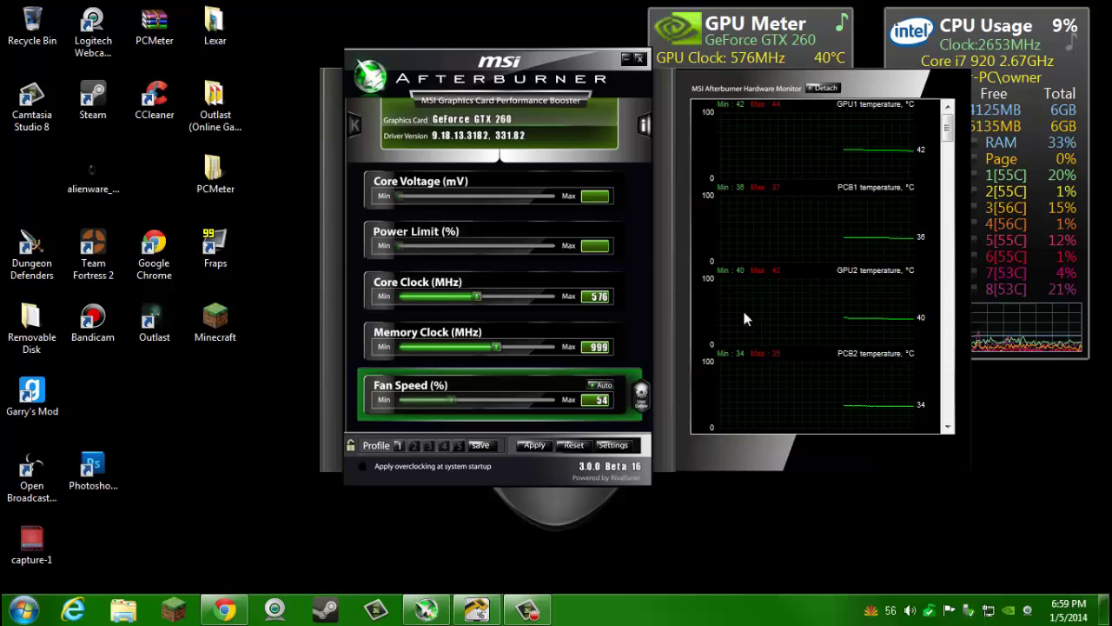
# - Set Afterburner's hardware polling period to 600 ms and enable showing the GPU1 temperature as a tray icon
pyautogui.click(613, 444)
pyautogui.click(445, 37)
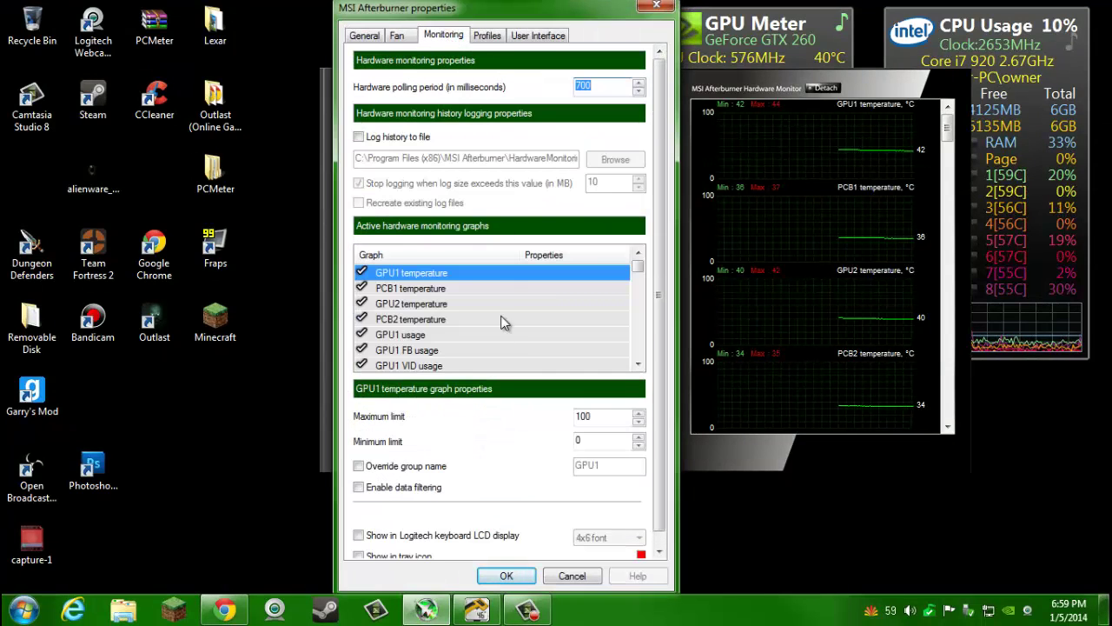
pyautogui.press('Down')
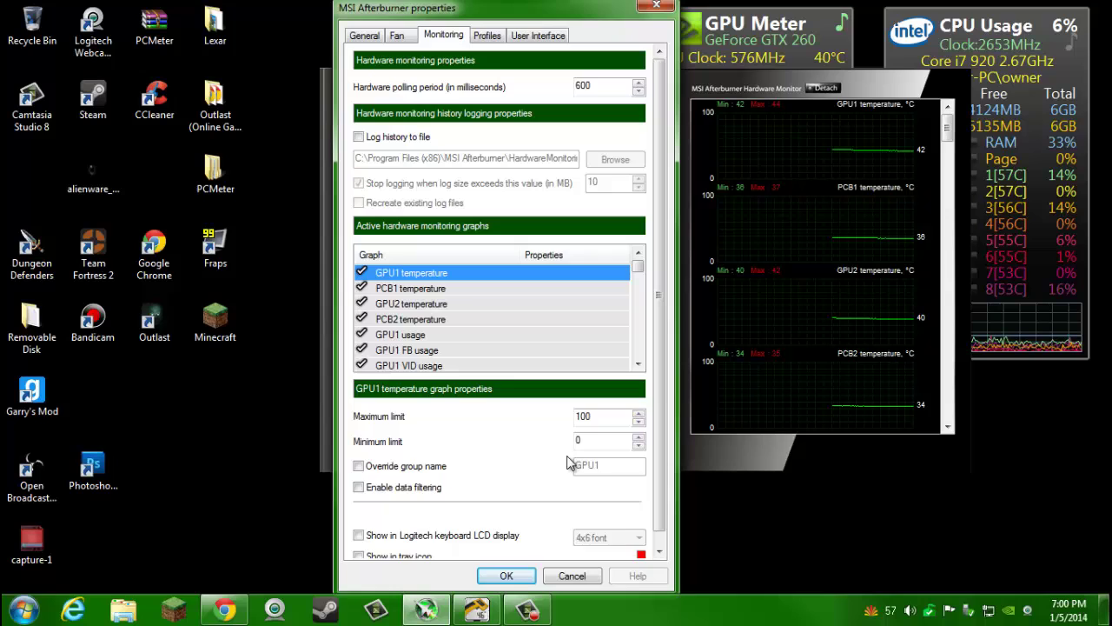
pyautogui.scroll(-1, 657, 388)
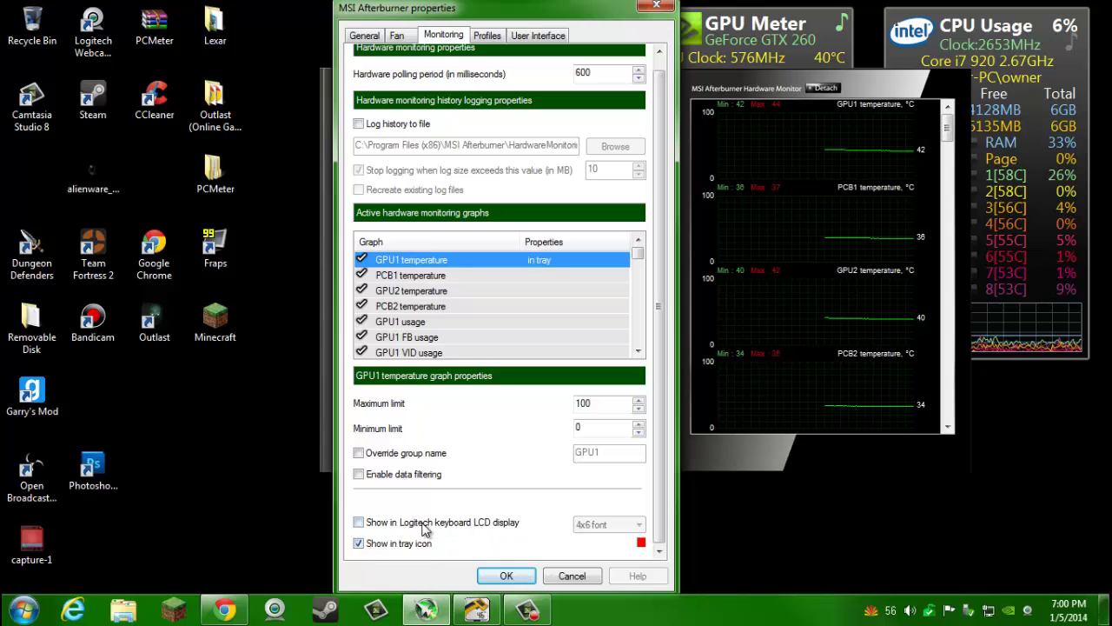
pyautogui.click(499, 577)
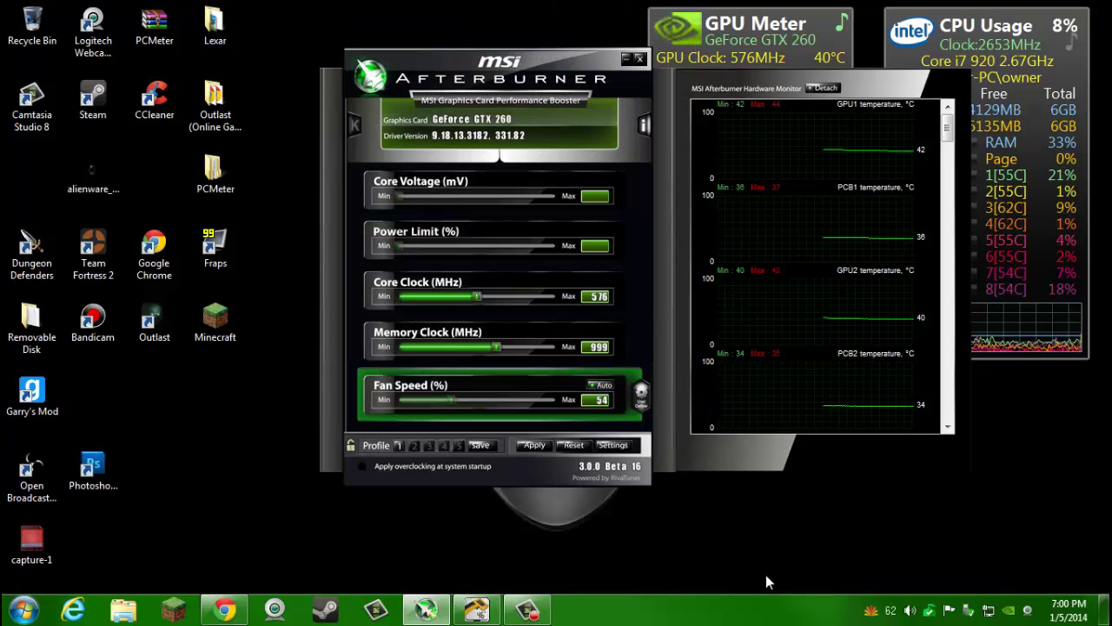
# - Check the temperature readings in the system tray, and close the reopened monitoring properties and MSI Afterburner
pyautogui.moveTo(896, 615)
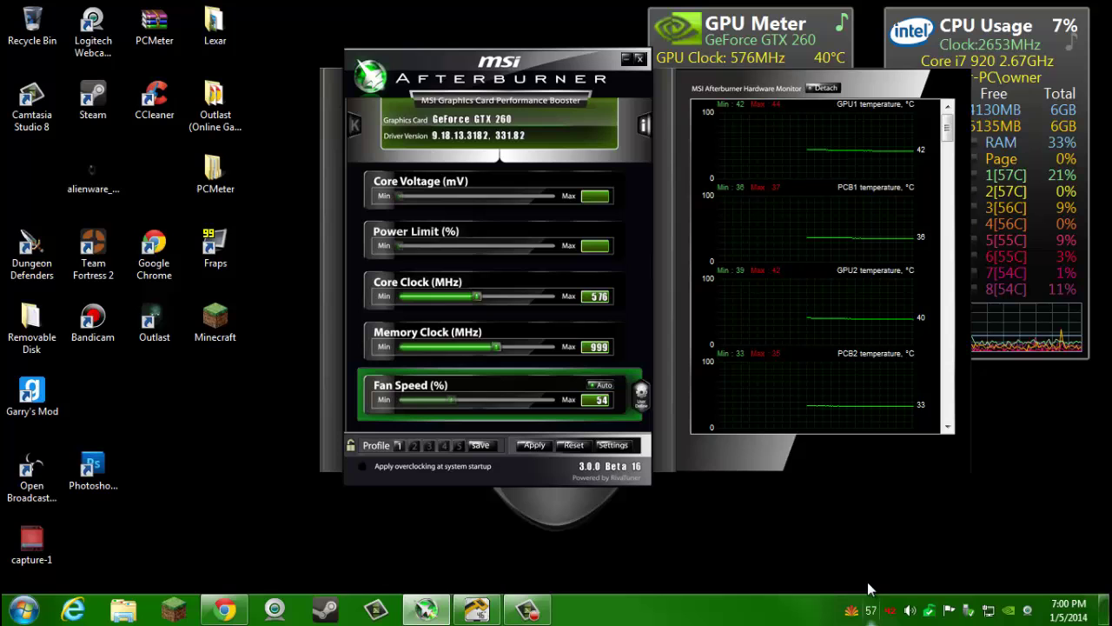
pyautogui.doubleClick(871, 610)
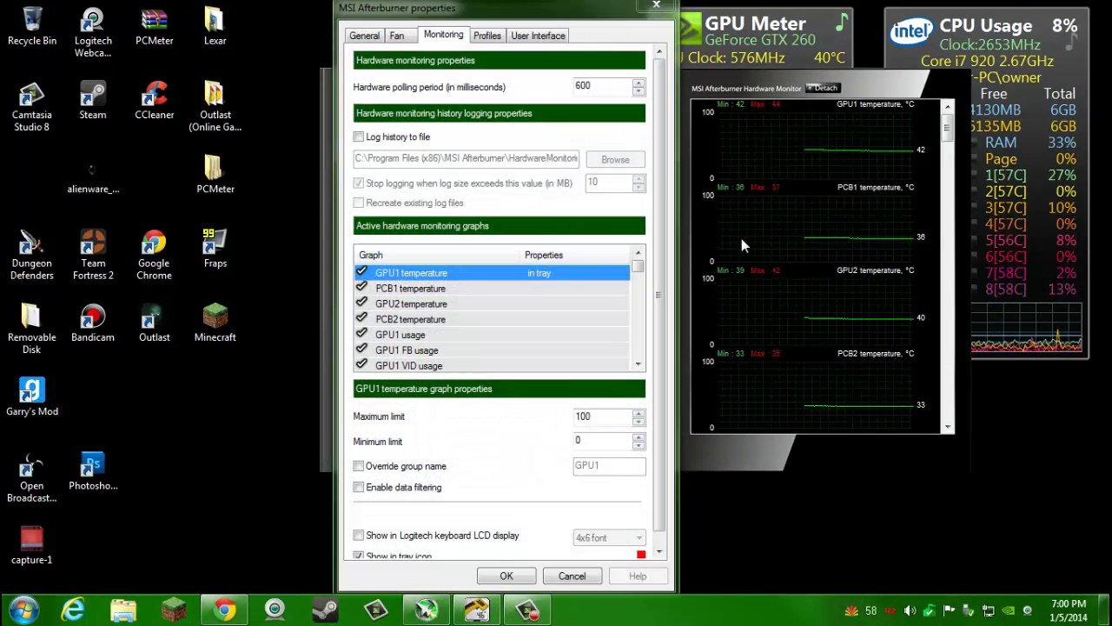
pyautogui.click(658, 6)
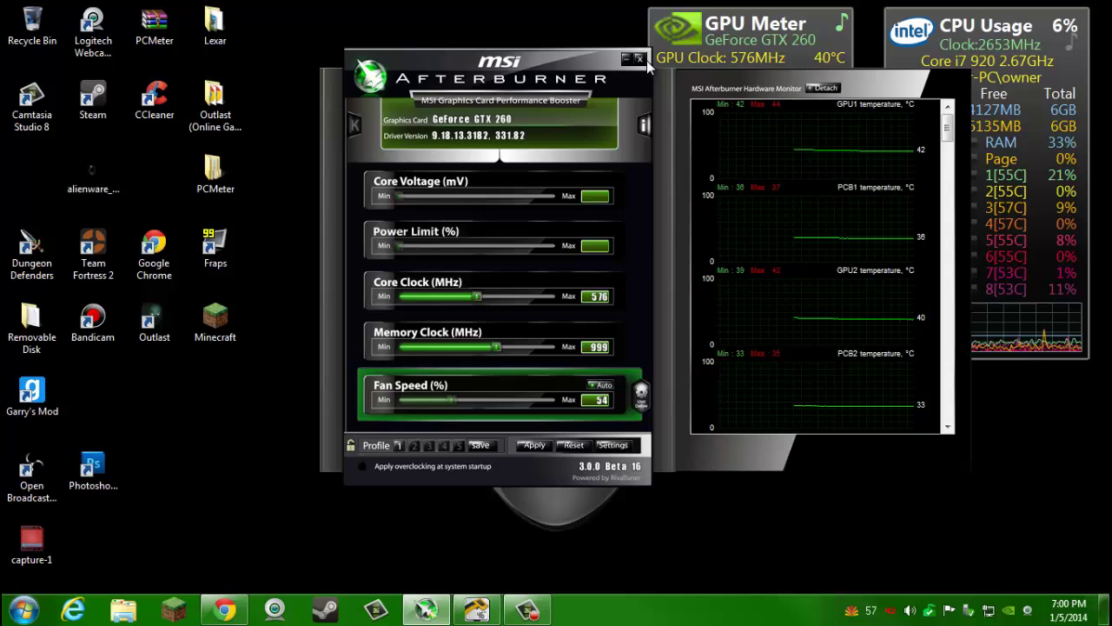
pyautogui.click(640, 59)
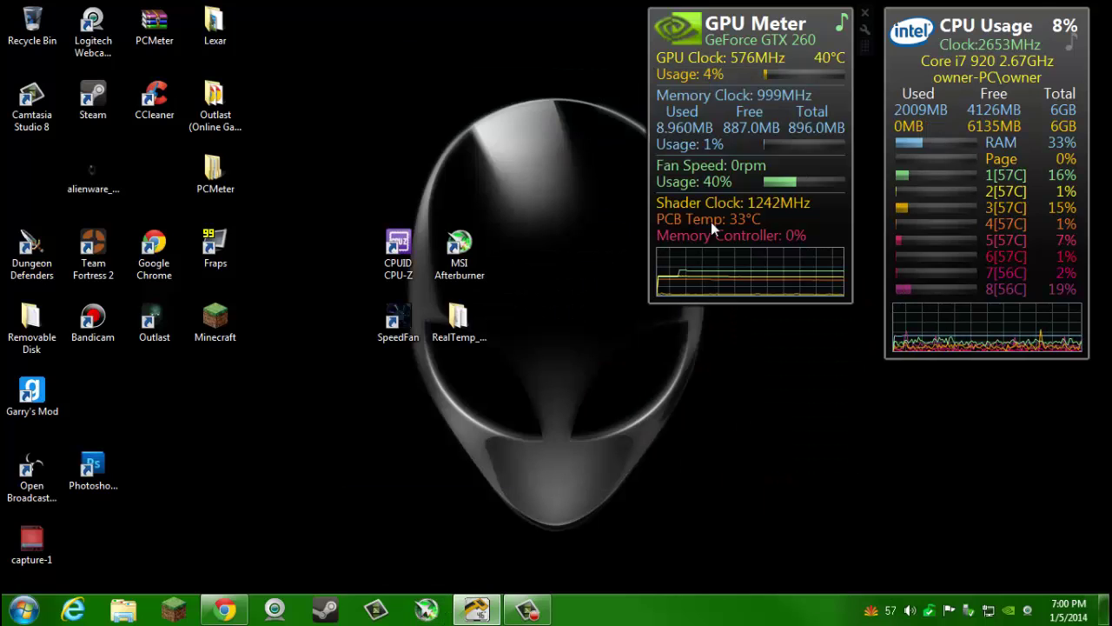
pyautogui.click(225, 610)
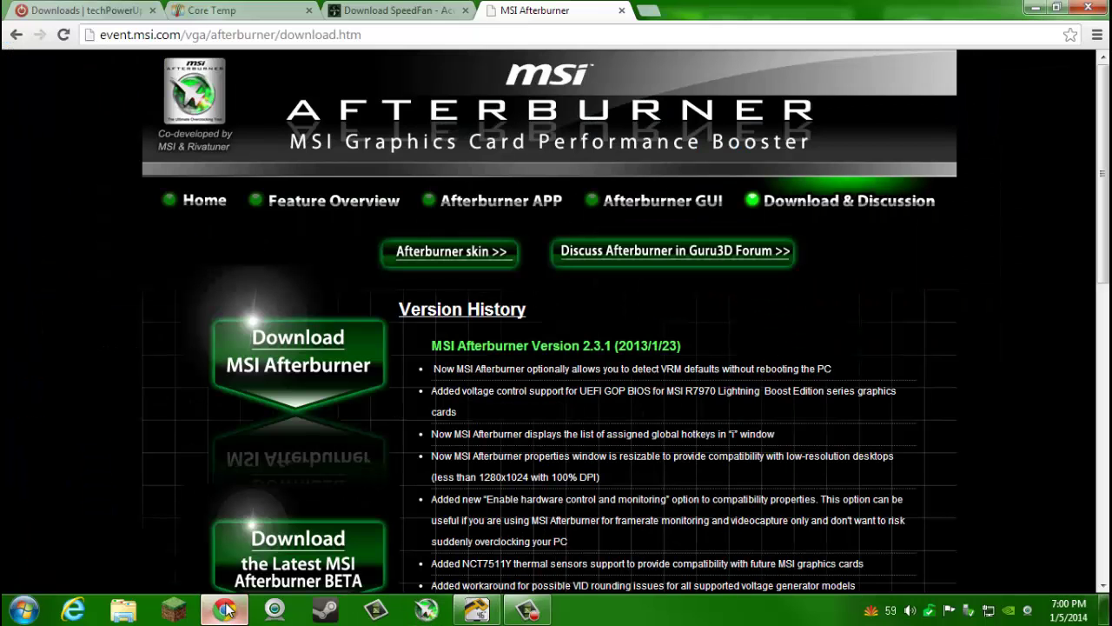
pyautogui.click(225, 610)
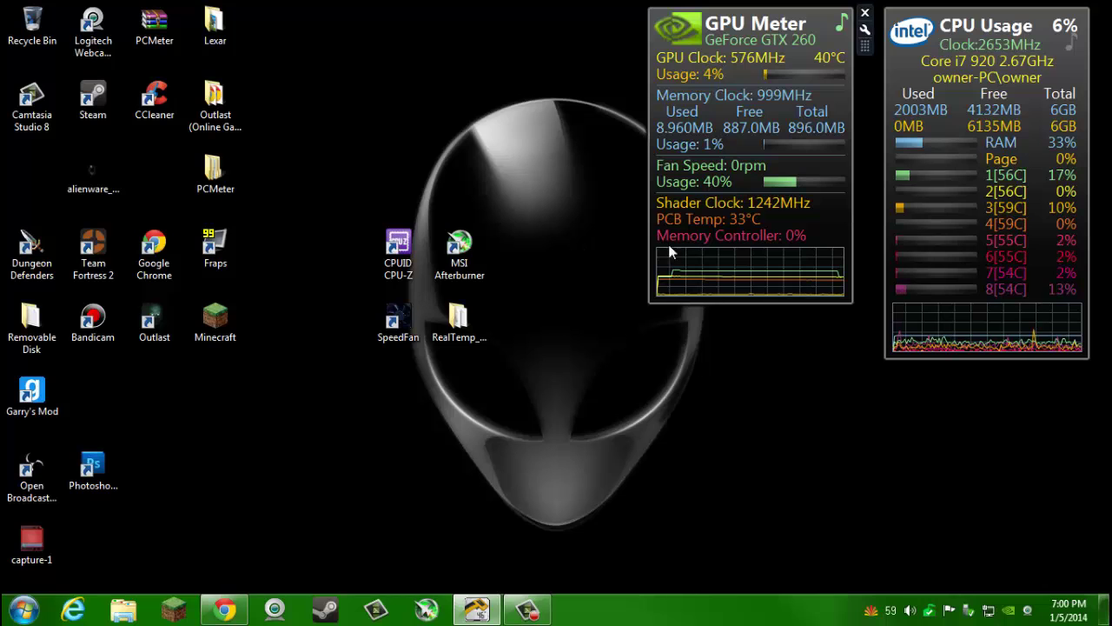
pyautogui.rightClick(650, 371)
pyautogui.click(530, 431)
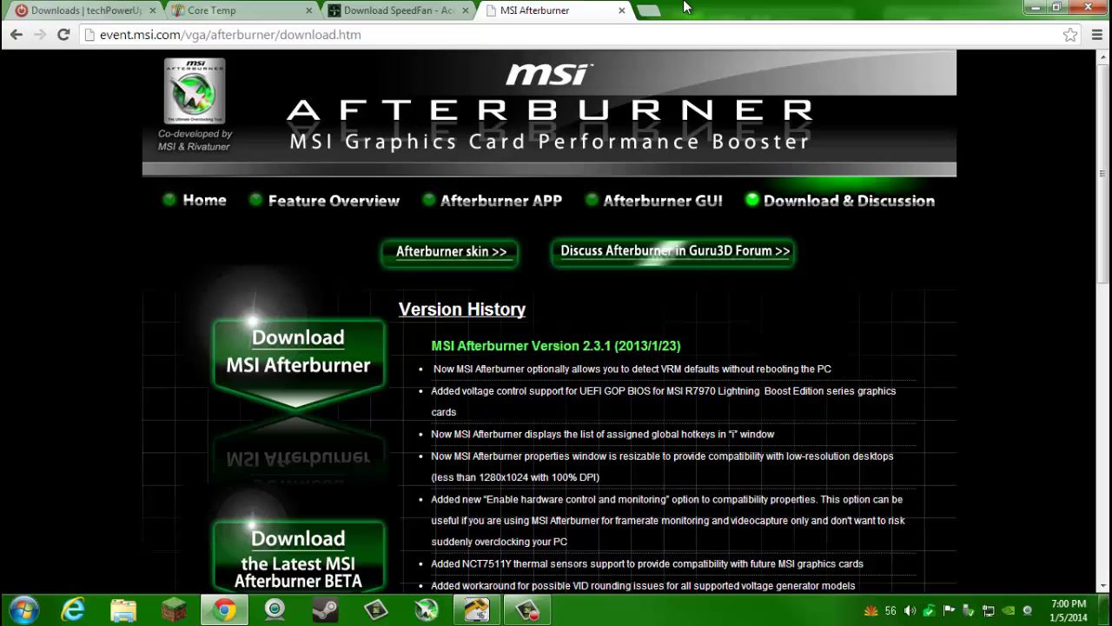
# - Search Google for "gpu meter" in a new Chrome tab
pyautogui.click(649, 11)
pyautogui.write('g')
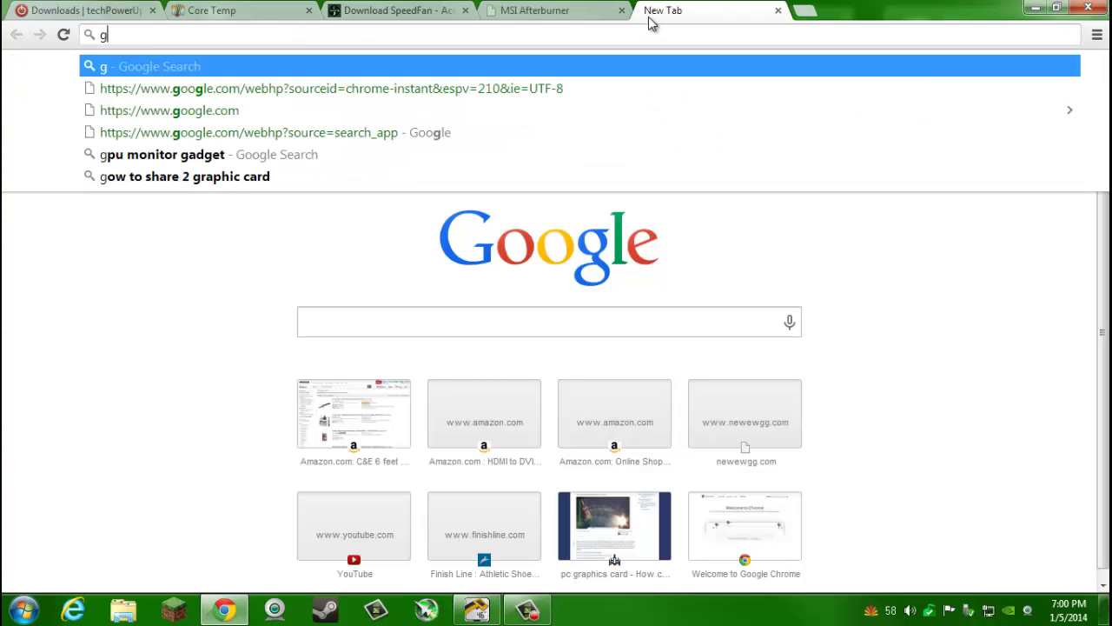
pyautogui.write('pu meter')
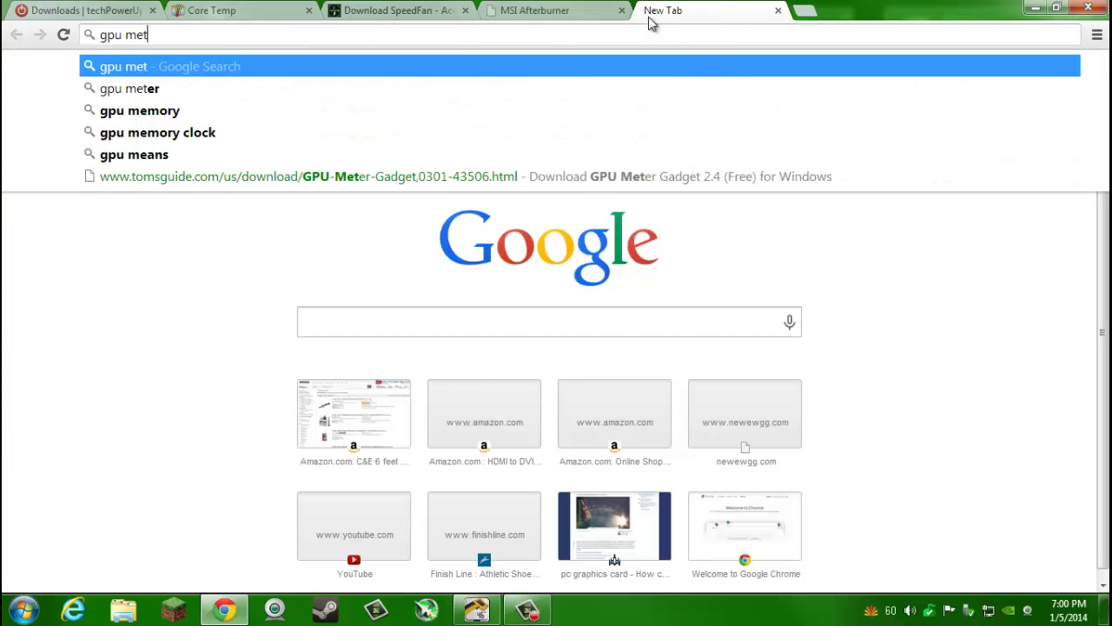
pyautogui.press('Return')
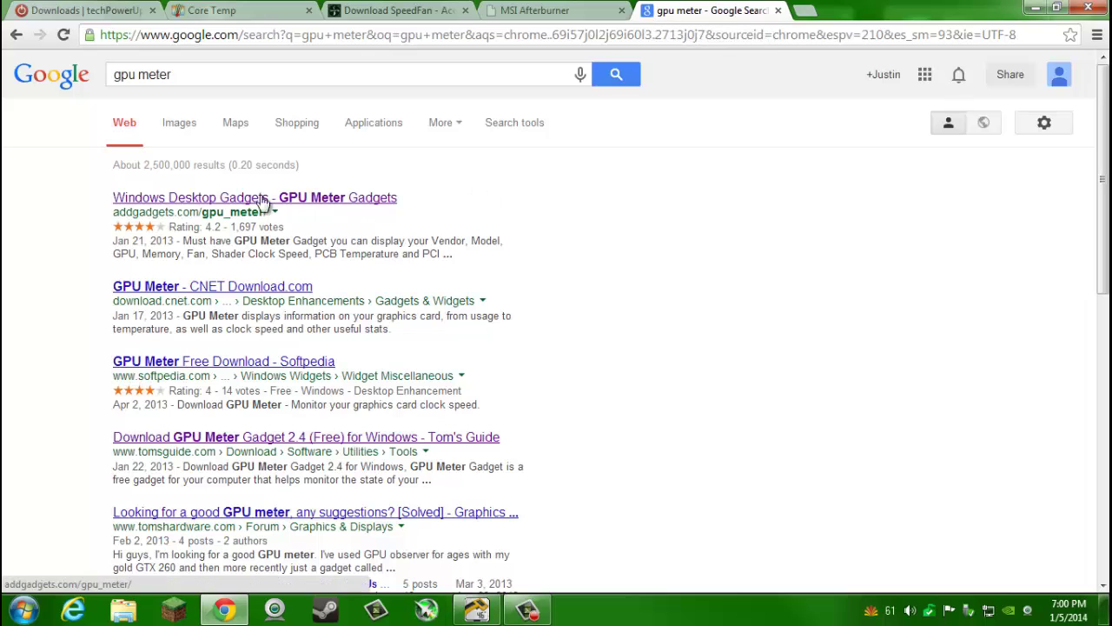
# - Open the addgadgets.com GPU Meter page, view its download section and description, and minimize Chrome
pyautogui.moveTo(341, 227); pyautogui.dragTo(229, 205)
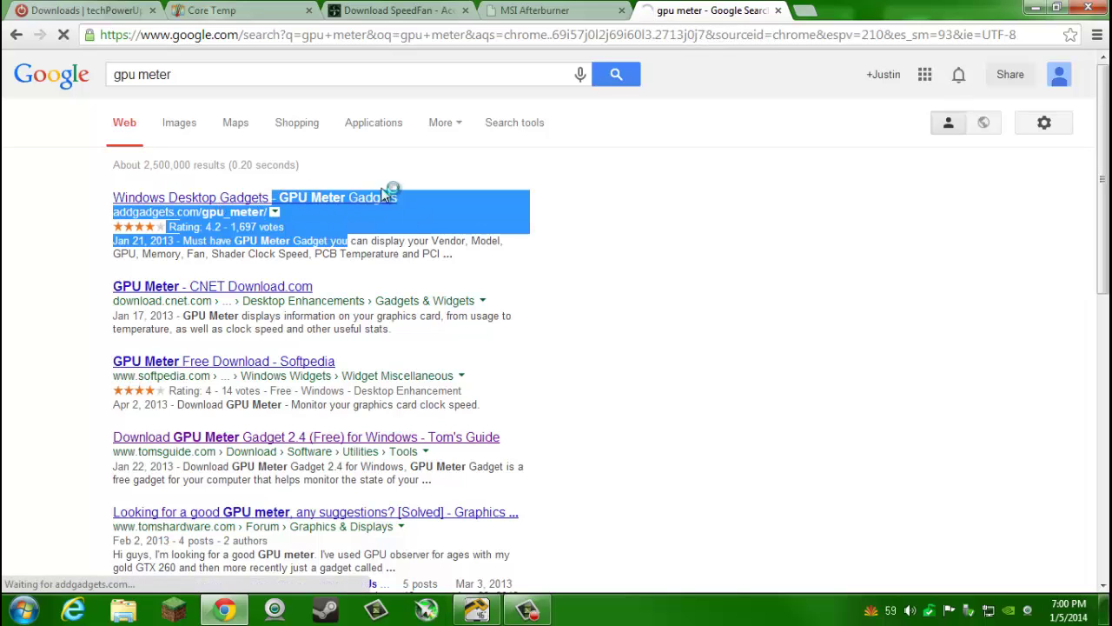
pyautogui.scroll(-2, 504, 261)
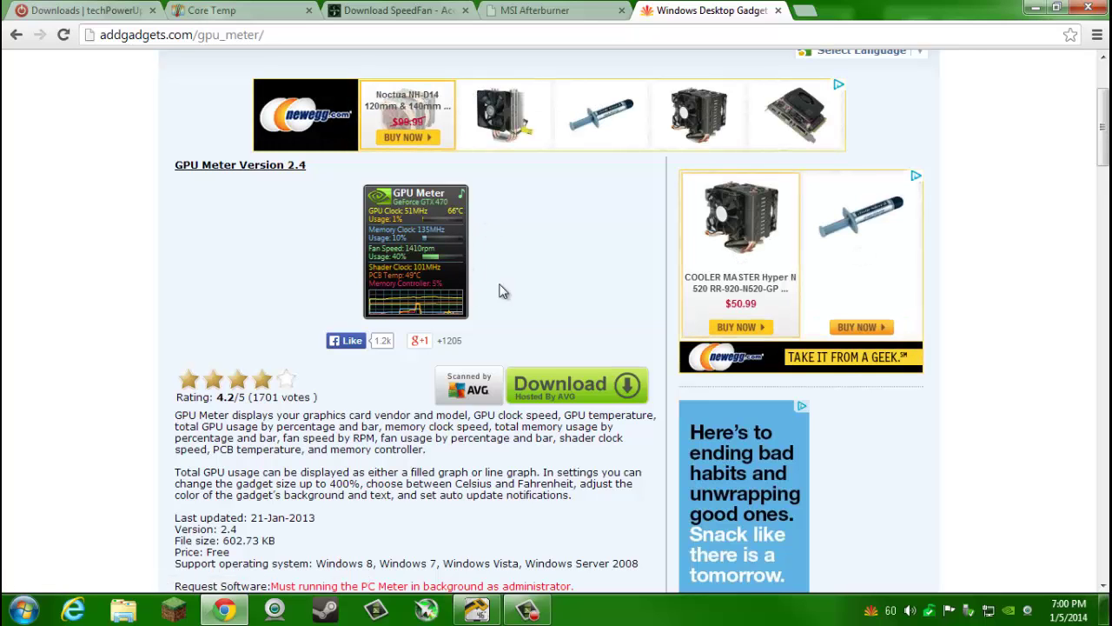
pyautogui.click(1033, 8)
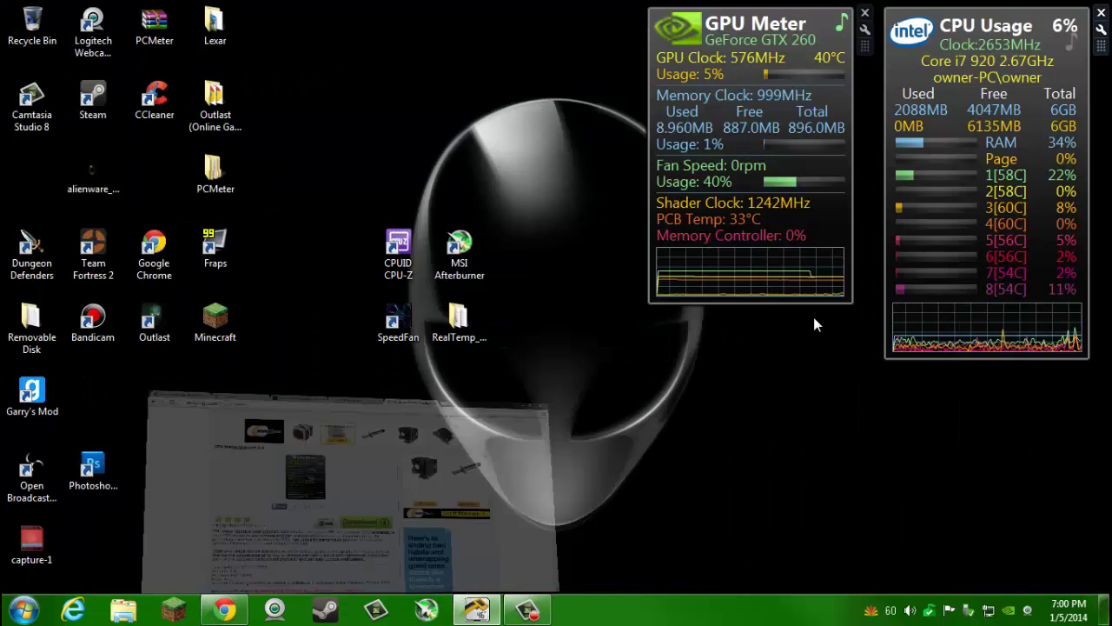
# - Open the desktop gadget gallery to view the All CPU Meter and GPU Meter gadgets, and close it
pyautogui.rightClick(788, 397)
pyautogui.click(822, 369)
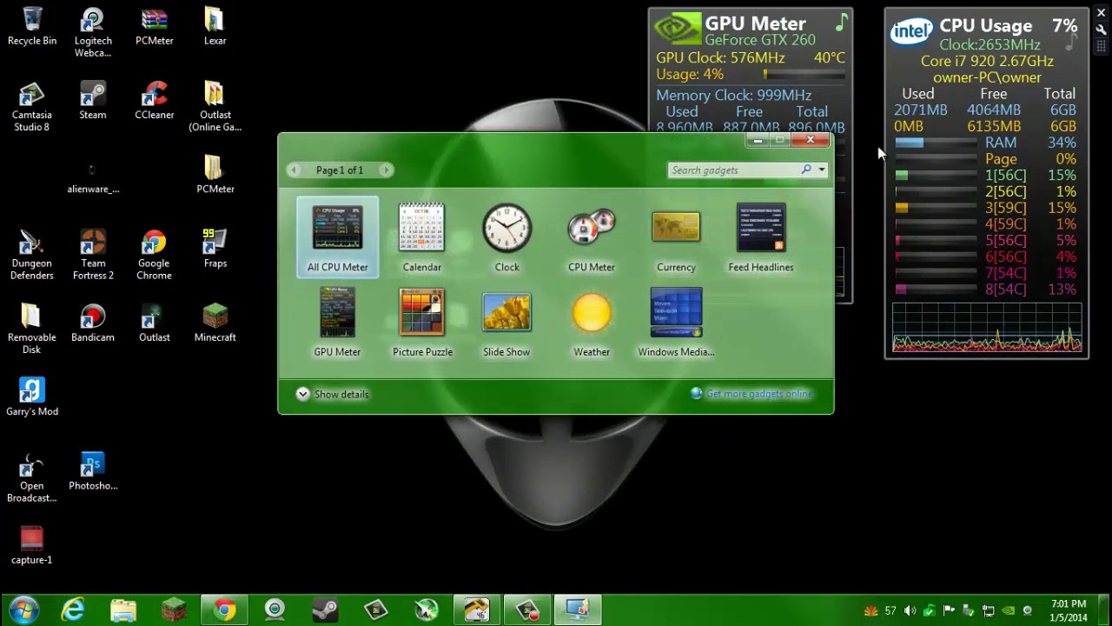
pyautogui.click(810, 140)
# - Restore Real Temp, point out its minimum and maximum core temperatures, and move its window clear of the gadgets
pyautogui.click(476, 610)
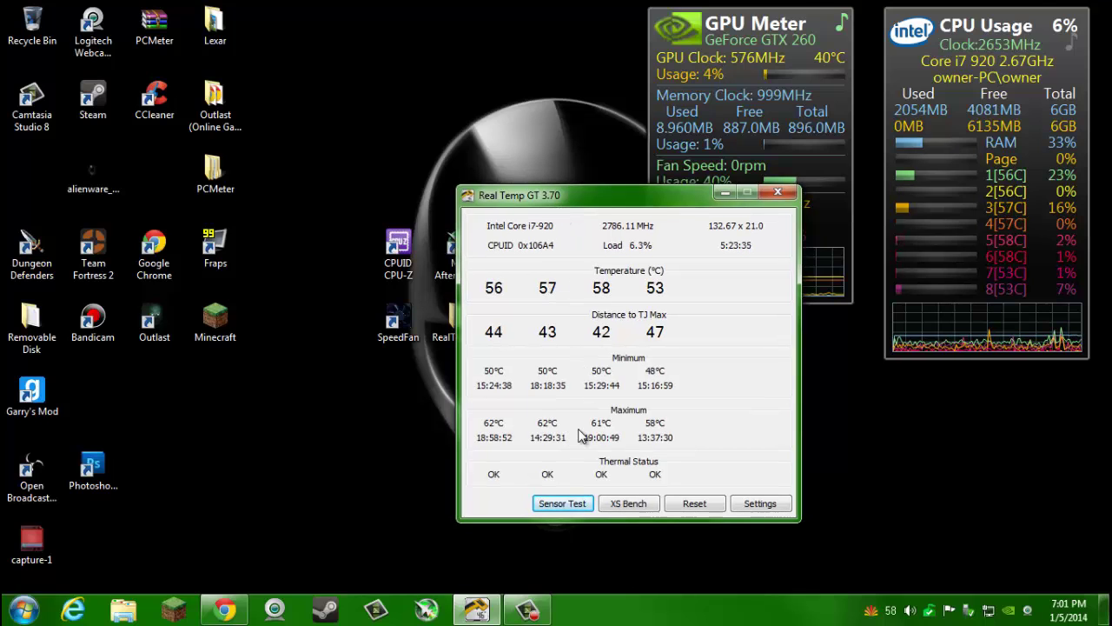
pyautogui.moveTo(579, 429); pyautogui.dragTo(628, 426)
pyautogui.doubleClick(643, 418)
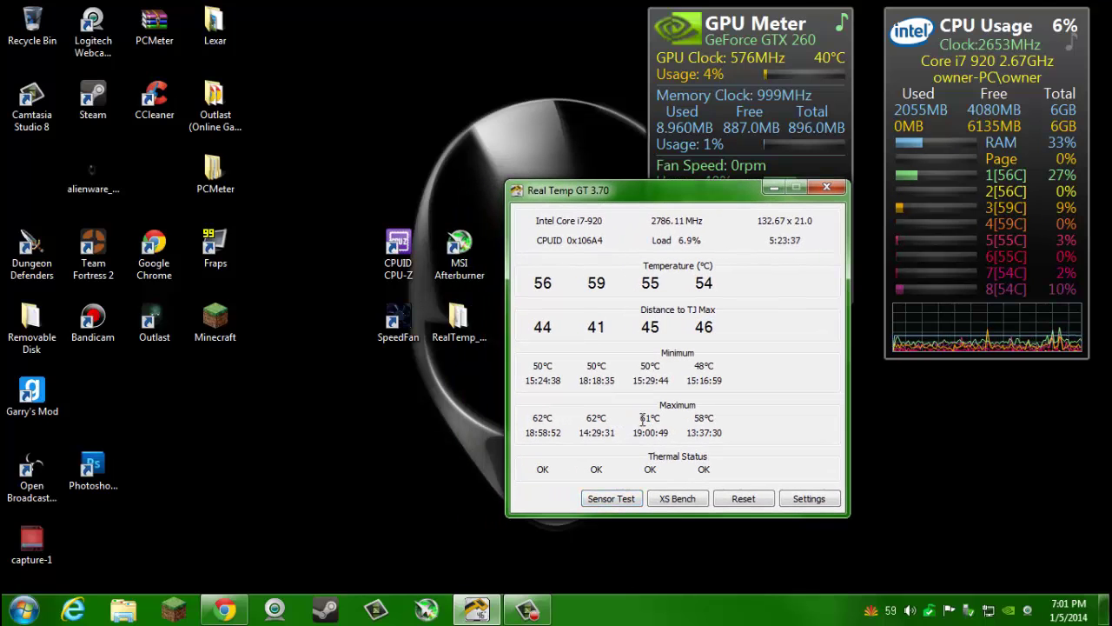
pyautogui.doubleClick(643, 418)
pyautogui.moveTo(643, 383); pyautogui.dragTo(643, 372)
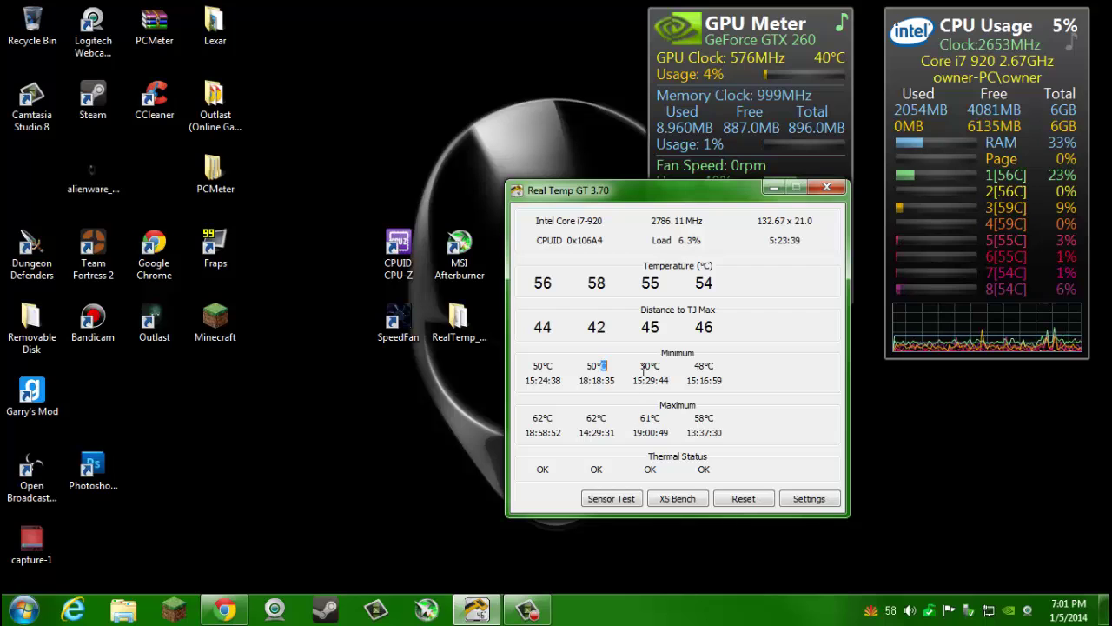
pyautogui.moveTo(685, 195); pyautogui.dragTo(493, 71)
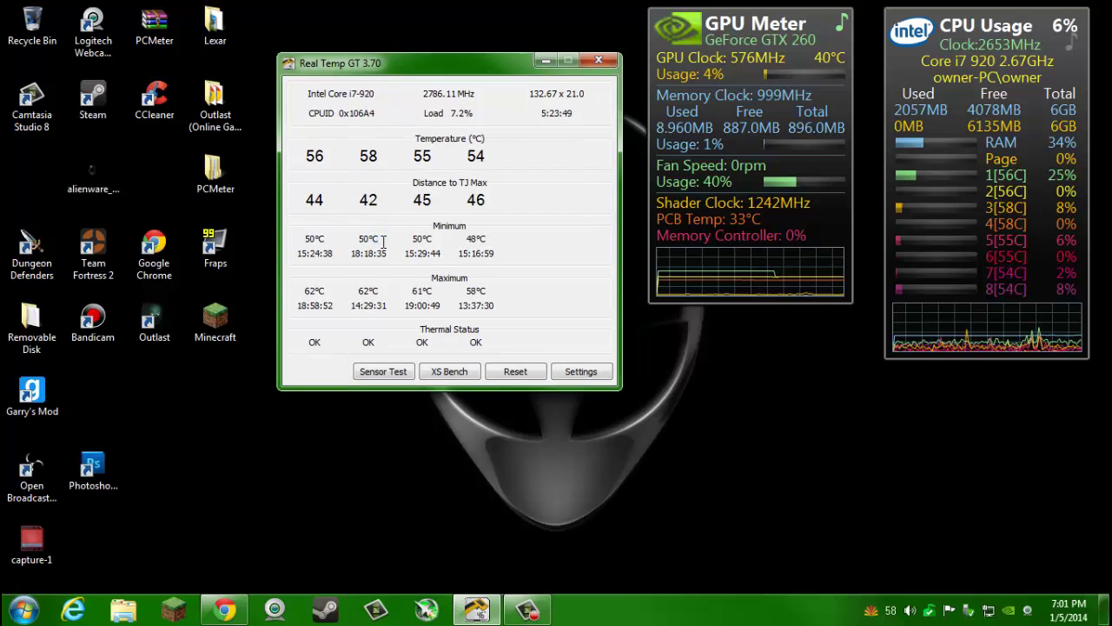